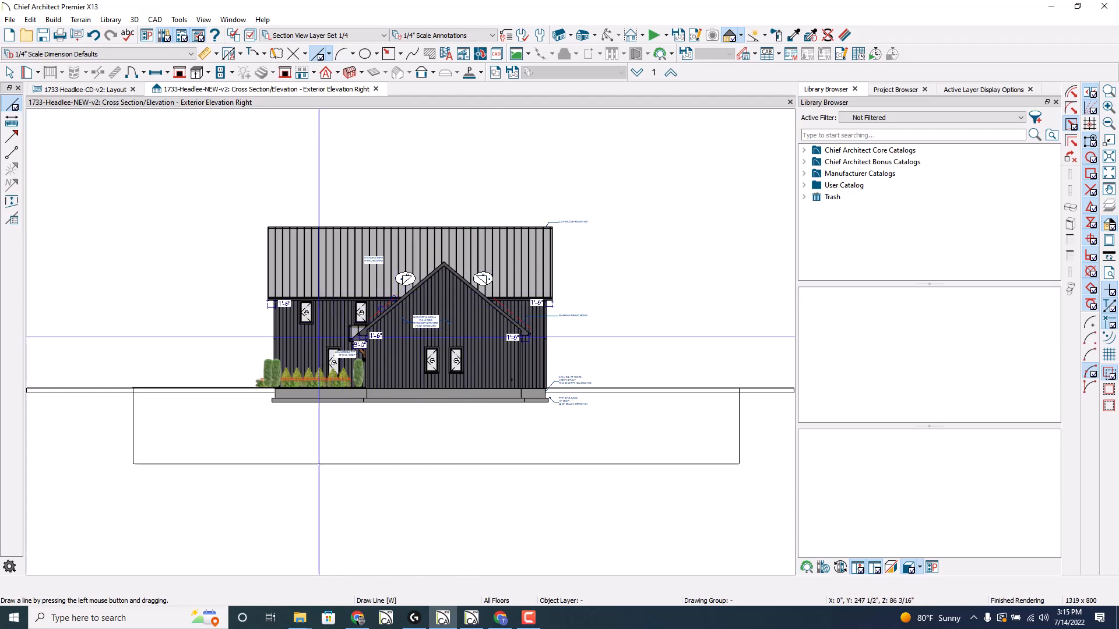
Step: Zoom into the foundation and snap the dashed hidden line onto the foundation wall's left edge
key(shift+z)
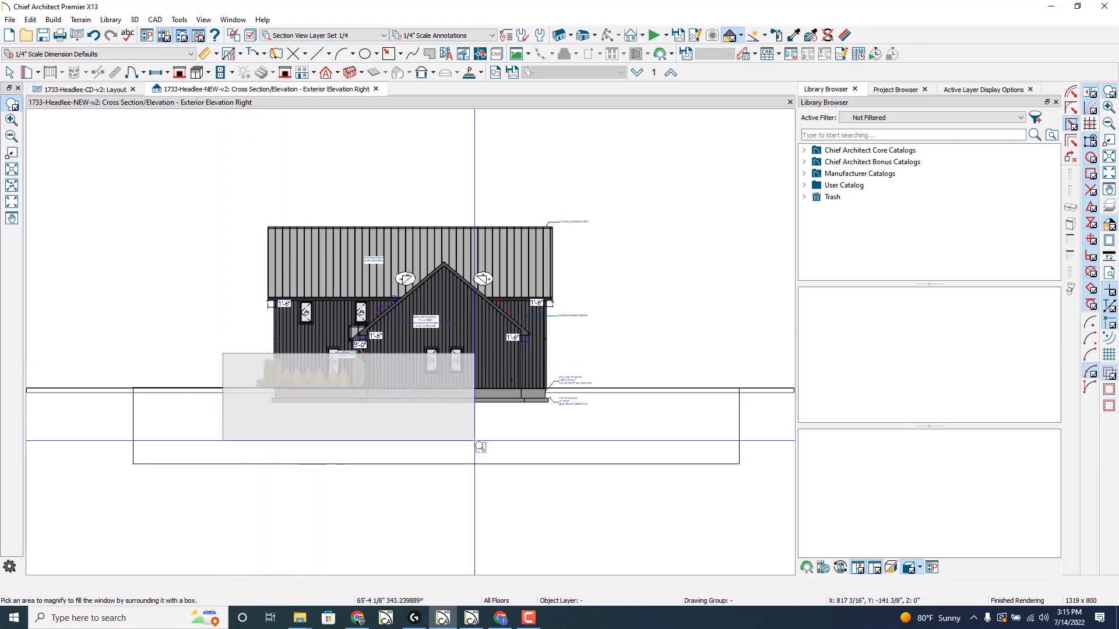
drag(229, 360, 552, 460)
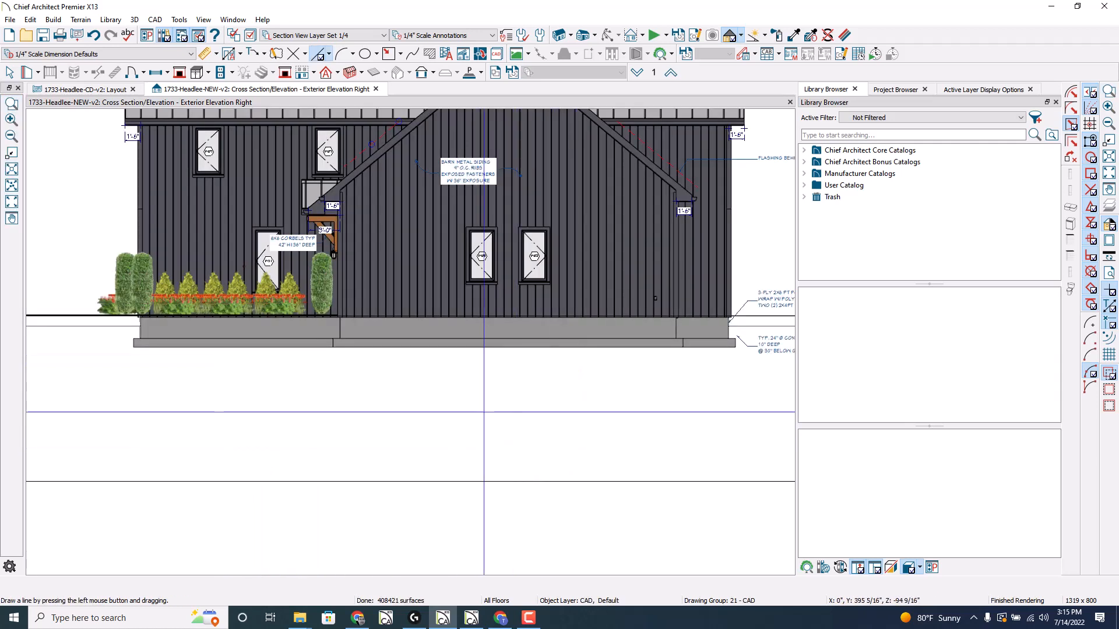
scroll(123, 314, up, 2)
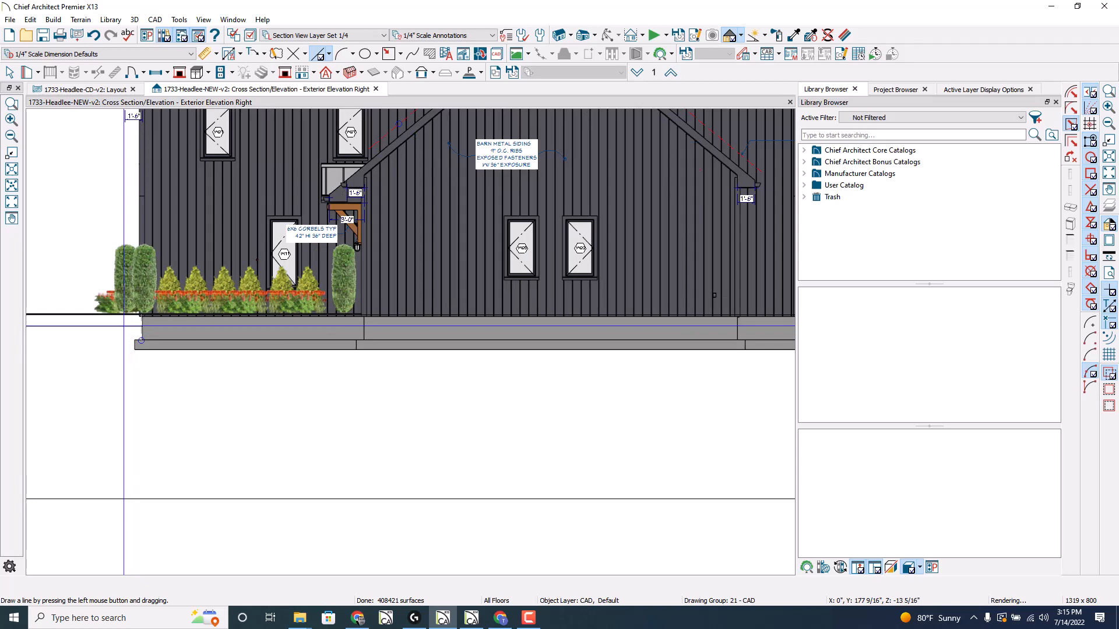
scroll(126, 313, up, 2)
scroll(151, 306, up, 2)
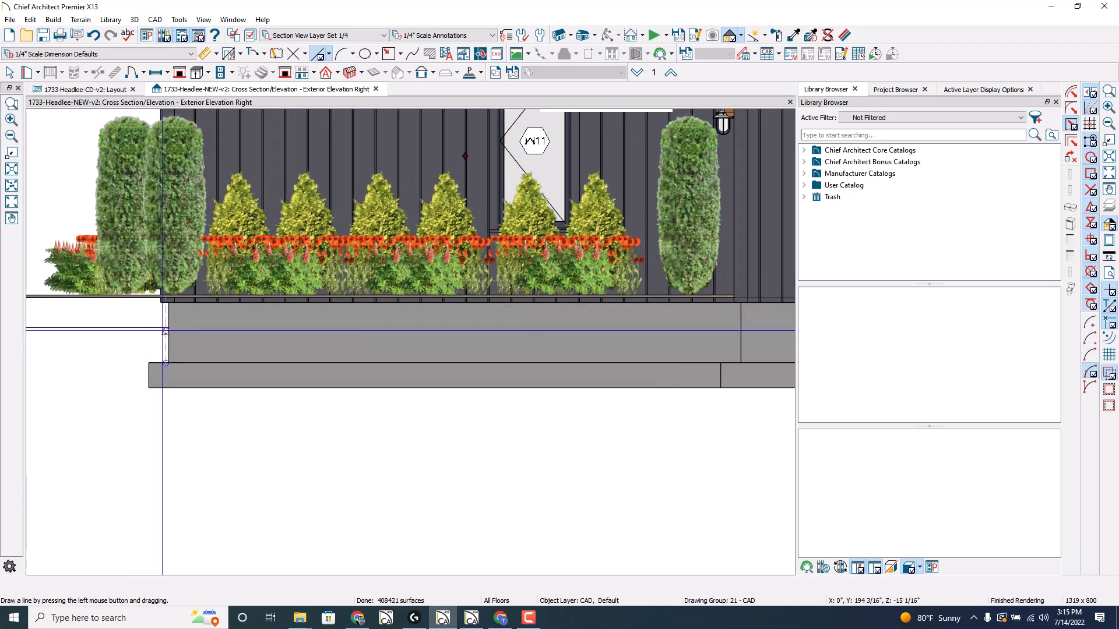
click(164, 330)
drag(164, 332, 177, 332)
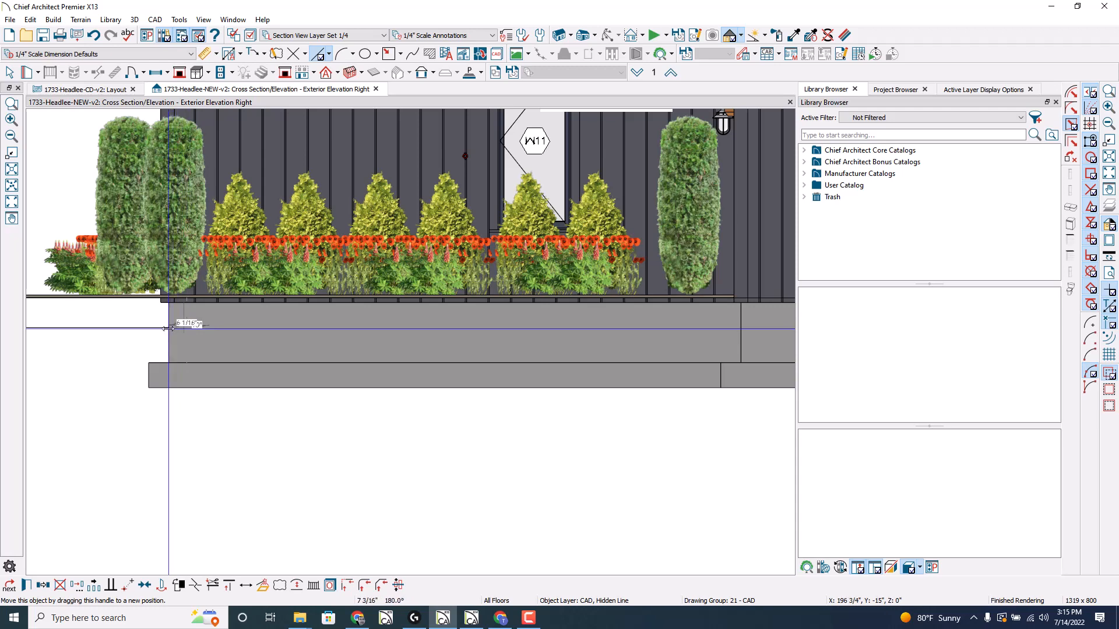
click(303, 356)
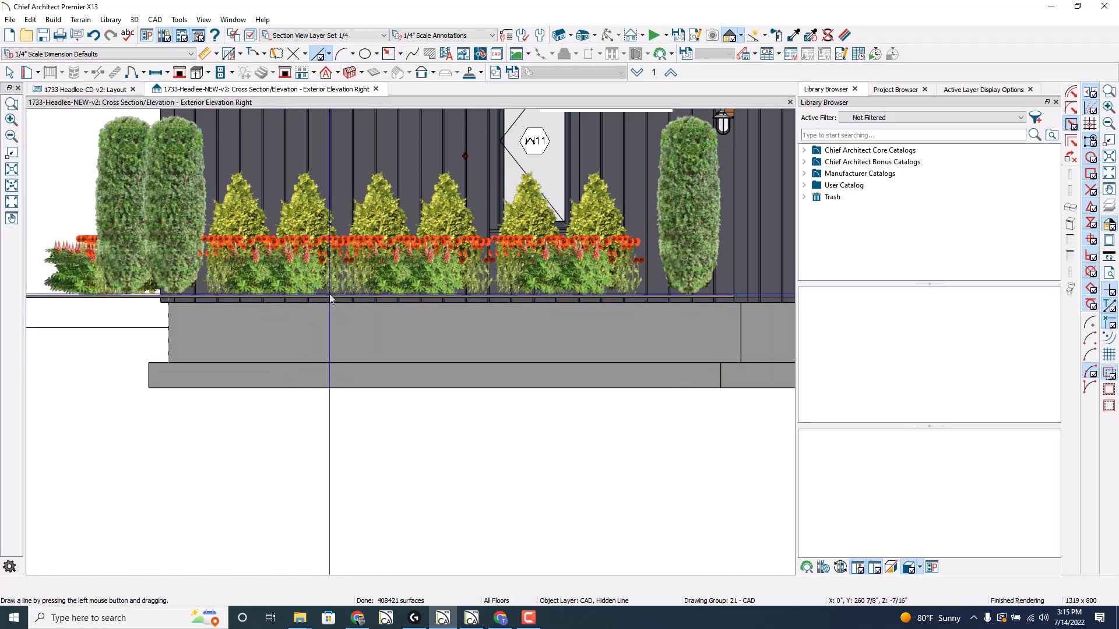
Step: Give the grade polyline a Solid fill style in its Polyline Specification
double_click(317, 332)
click(393, 142)
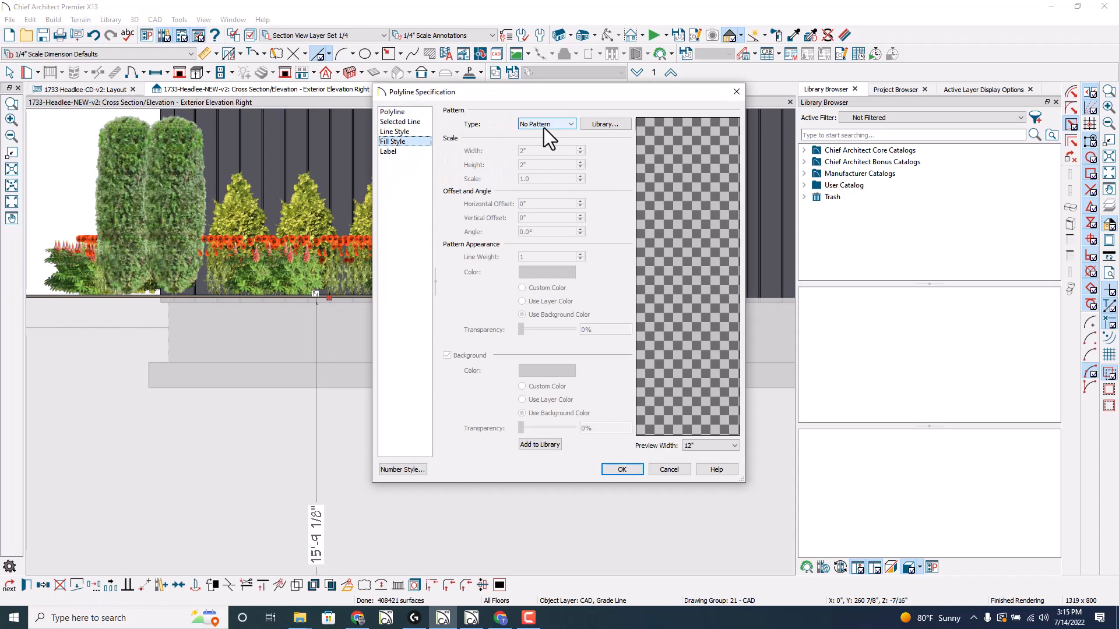
click(547, 125)
click(546, 136)
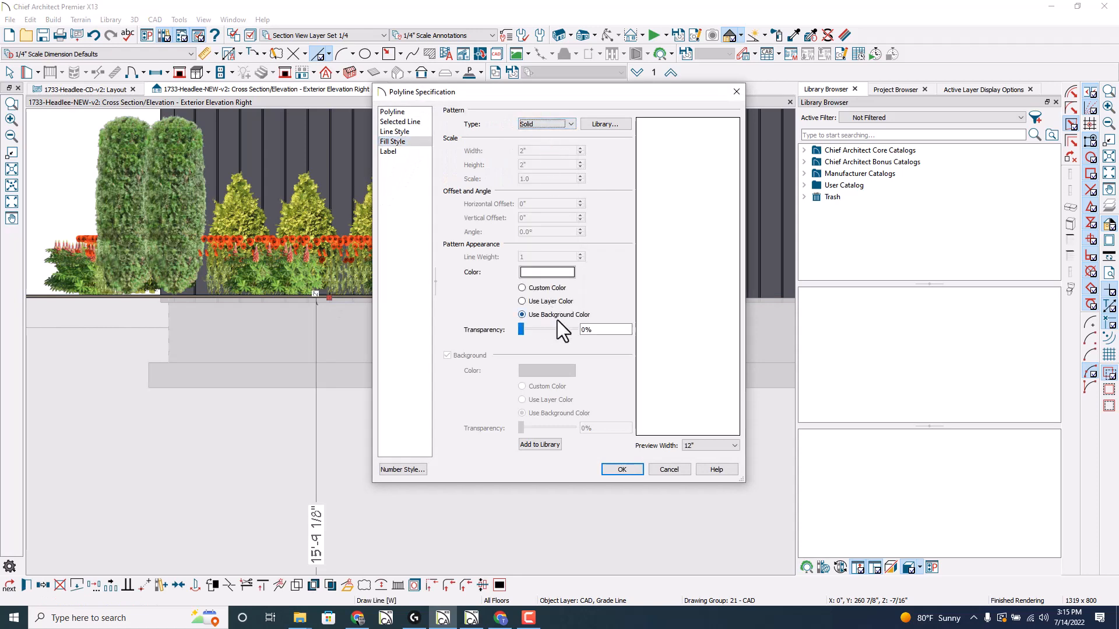
click(614, 472)
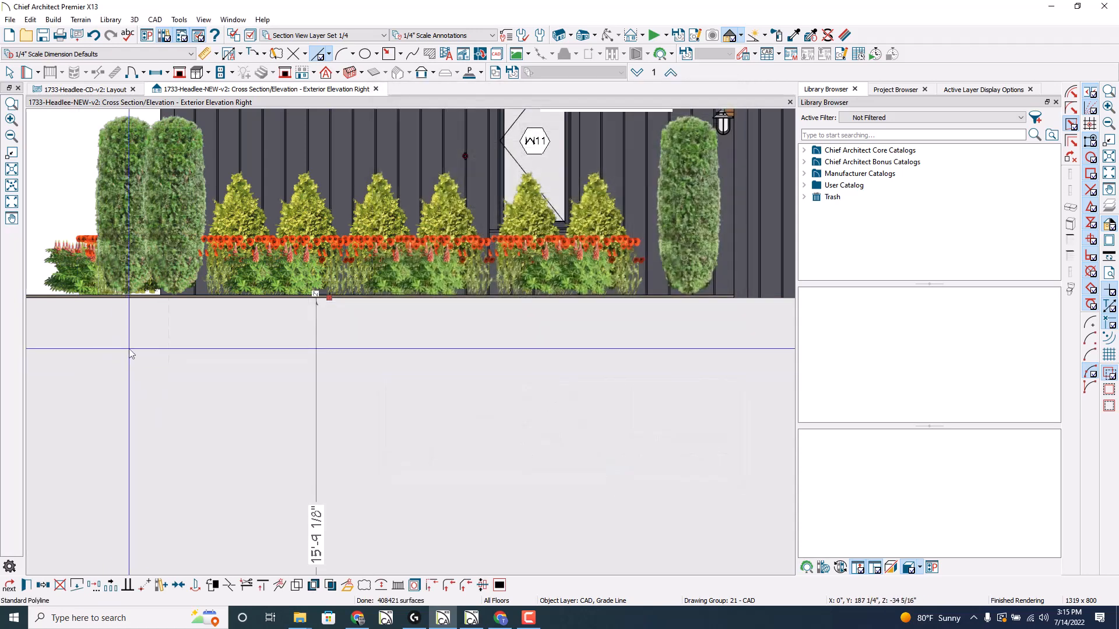
Step: Revert the grade polyline's fill style to No Pattern, leaving it unfilled
double_click(268, 356)
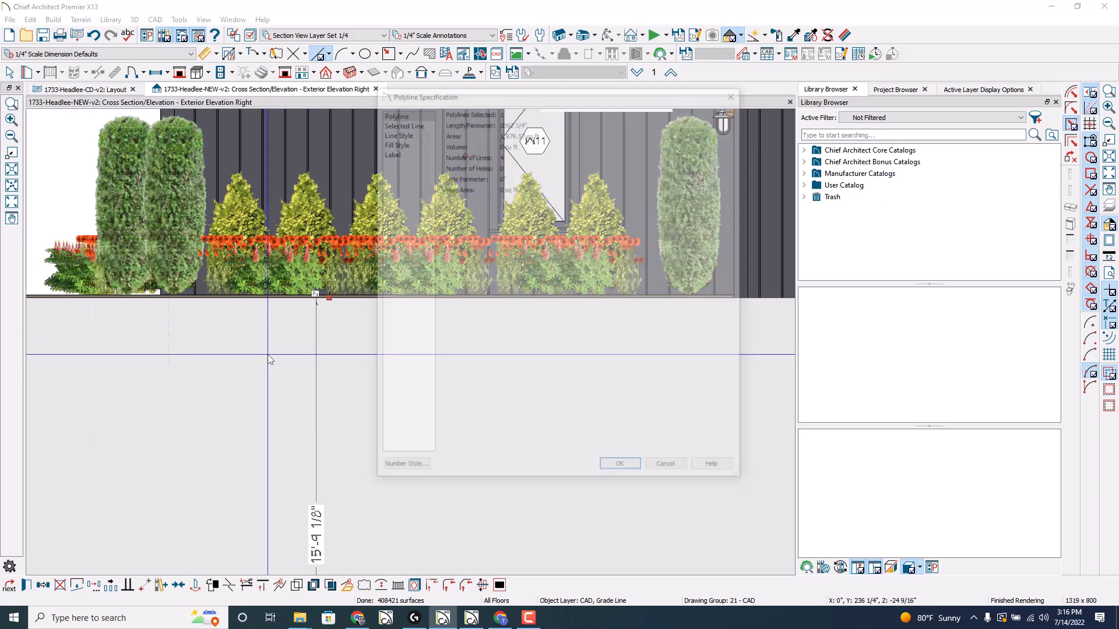
click(392, 140)
click(546, 123)
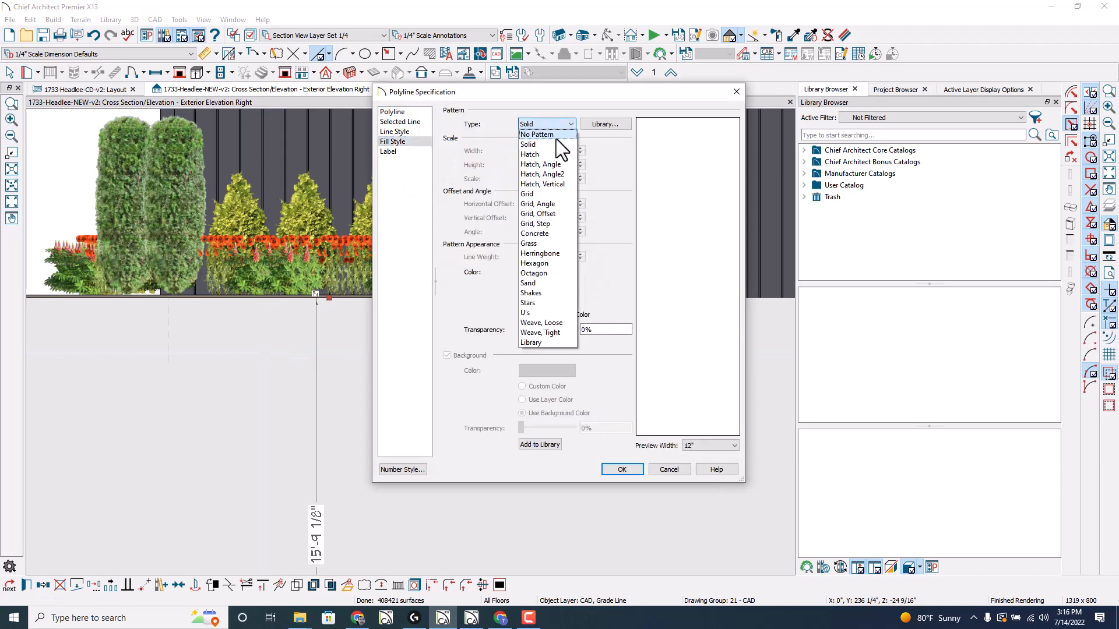
click(538, 134)
click(622, 469)
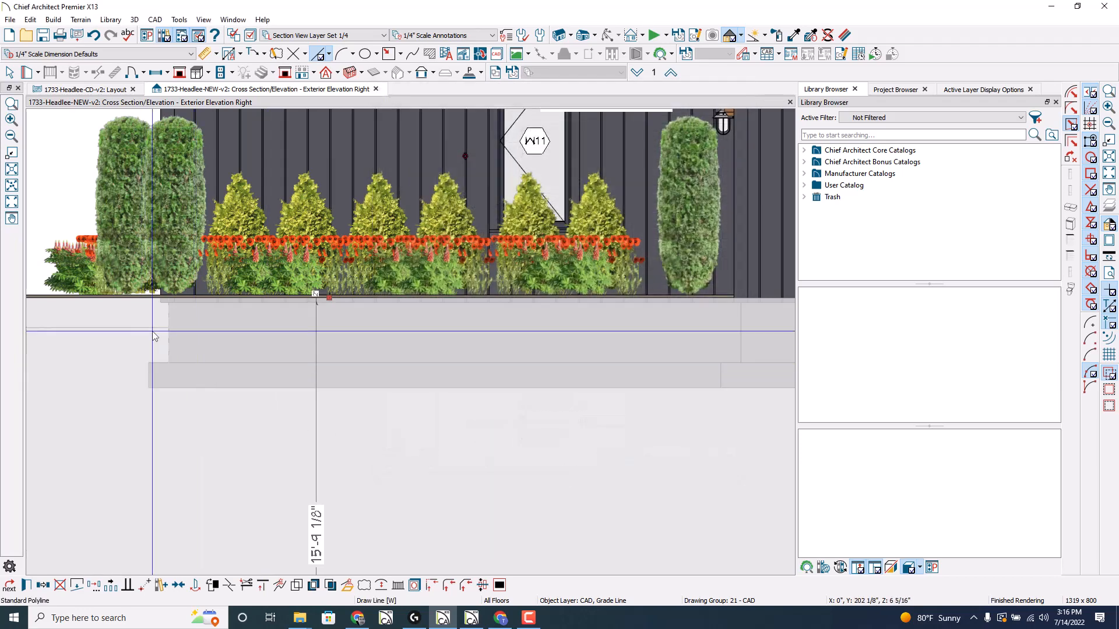
key(Escape)
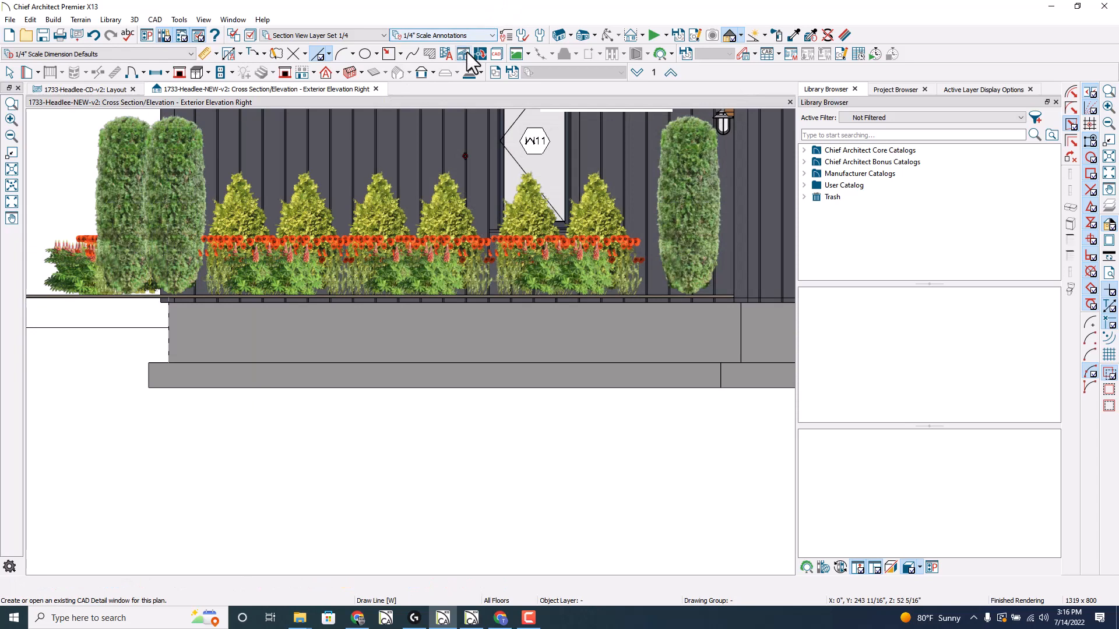
Step: Make CAD, Hidden Line the current layer for new CAD lines
click(496, 54)
scroll(478, 302, down, 3)
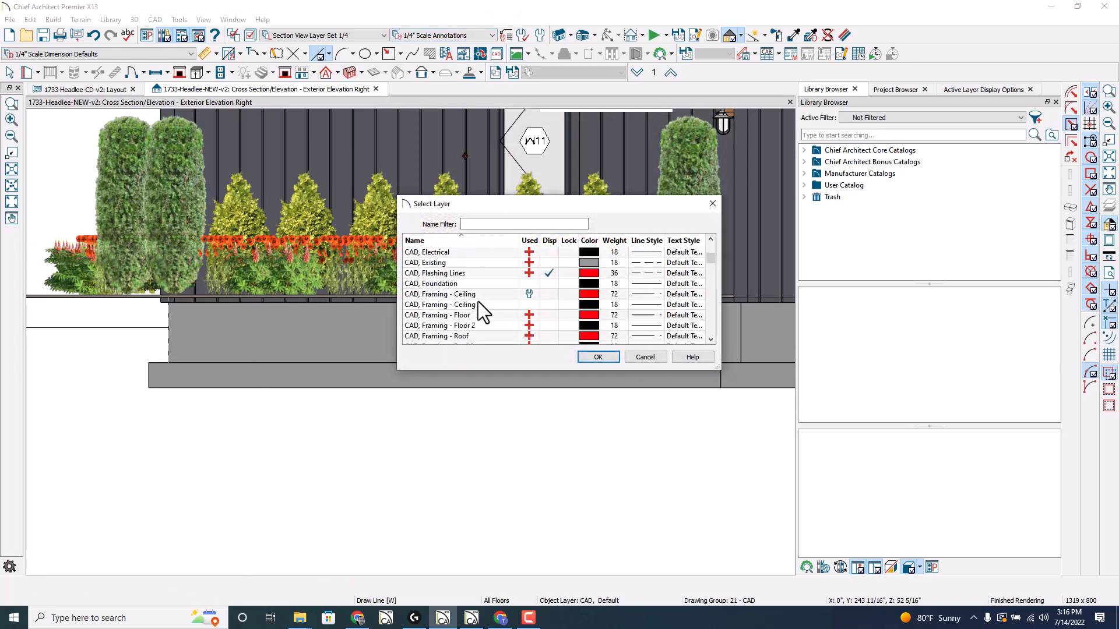
scroll(479, 302, down, 2)
scroll(484, 323, down, 1)
click(484, 304)
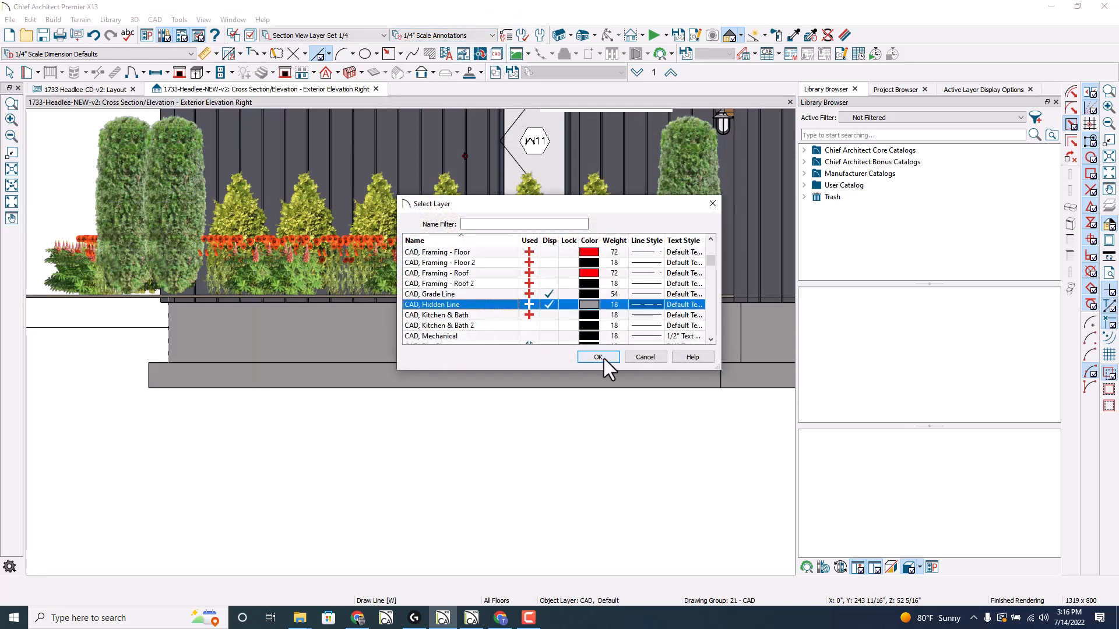
click(598, 358)
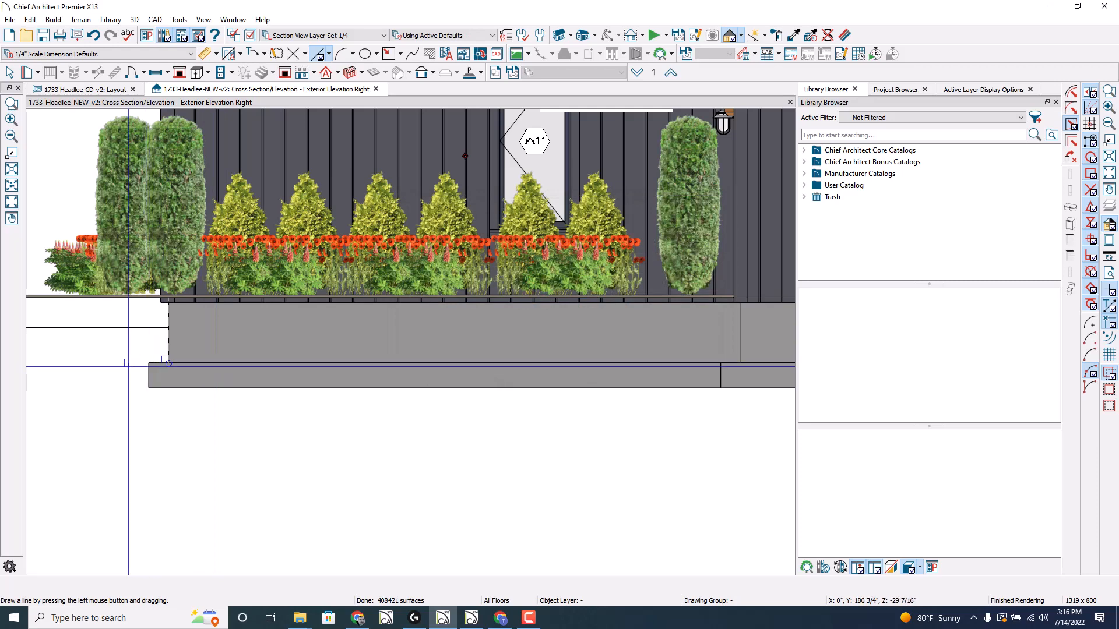
Step: Draw a rectangular polyline over the footing with exact corner coordinates and select it
key(space)
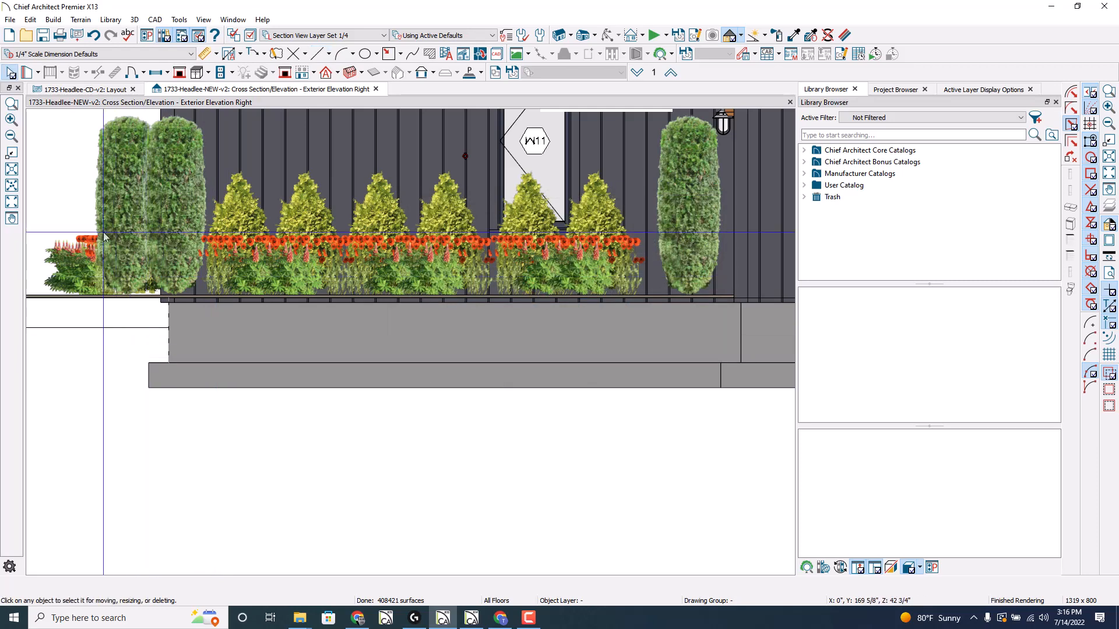
key(ctrl+alt+r)
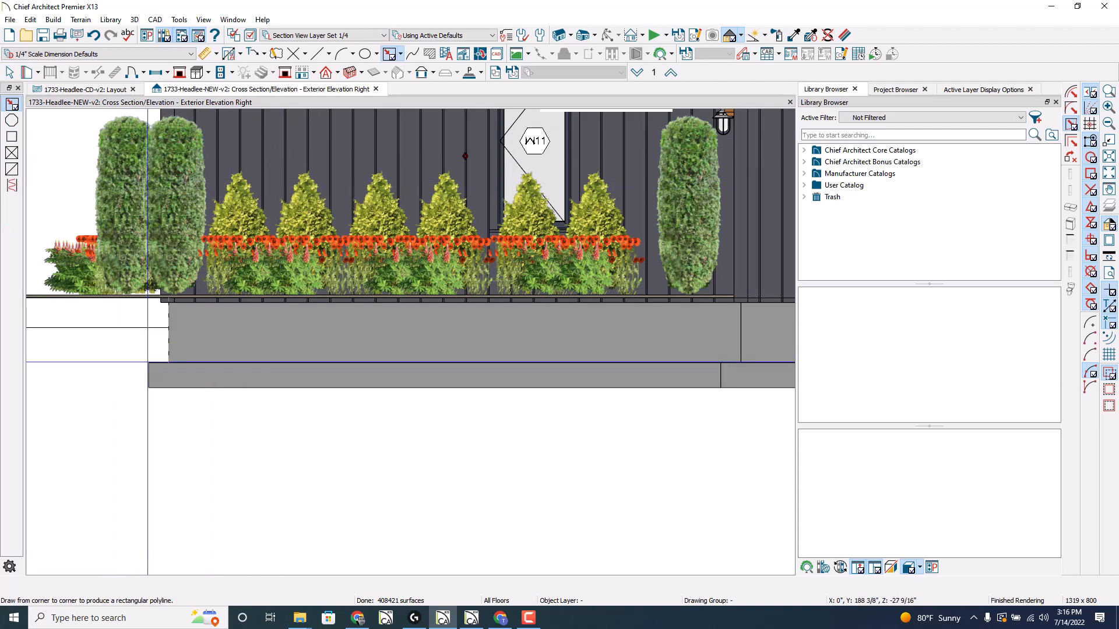
drag(151, 362, 749, 389)
key(Tab)
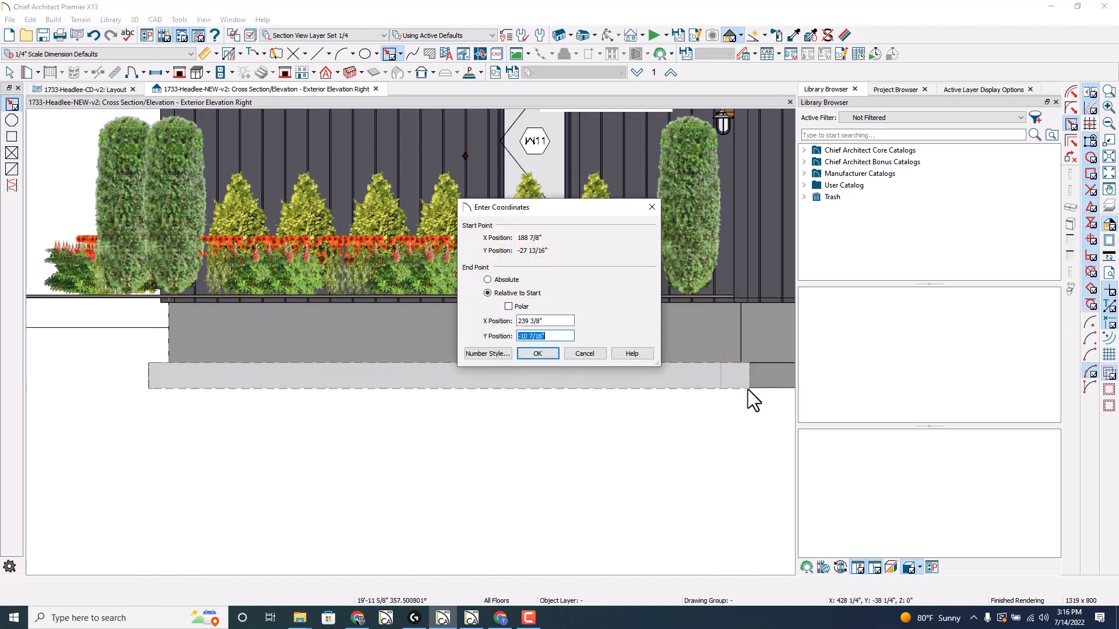
text(12)
key(Return)
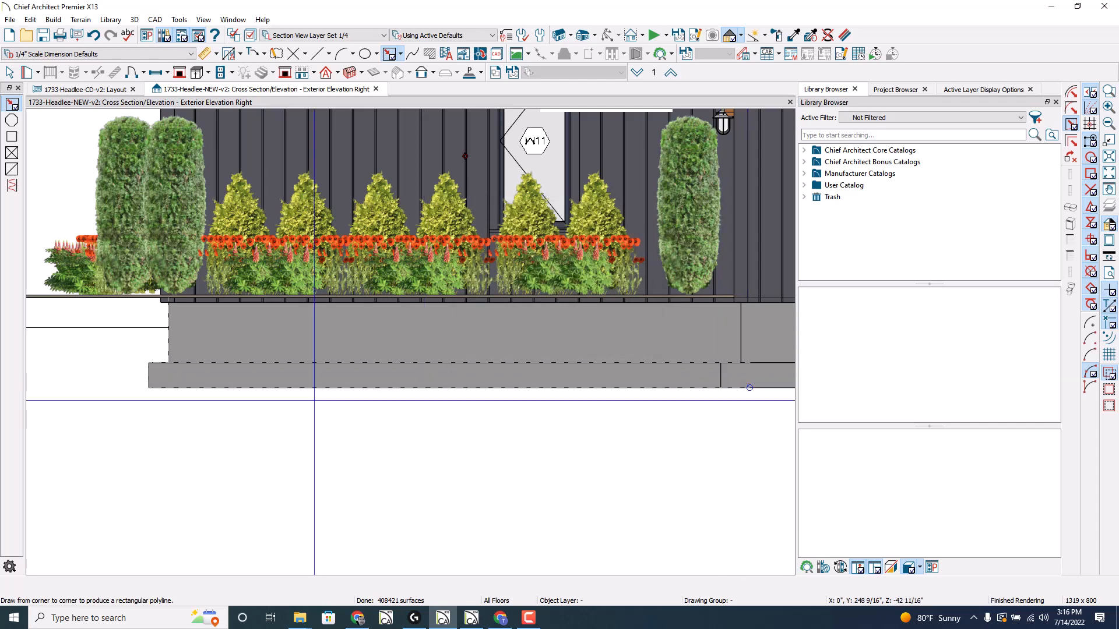
scroll(750, 387, down, 5)
scroll(437, 350, down, 3)
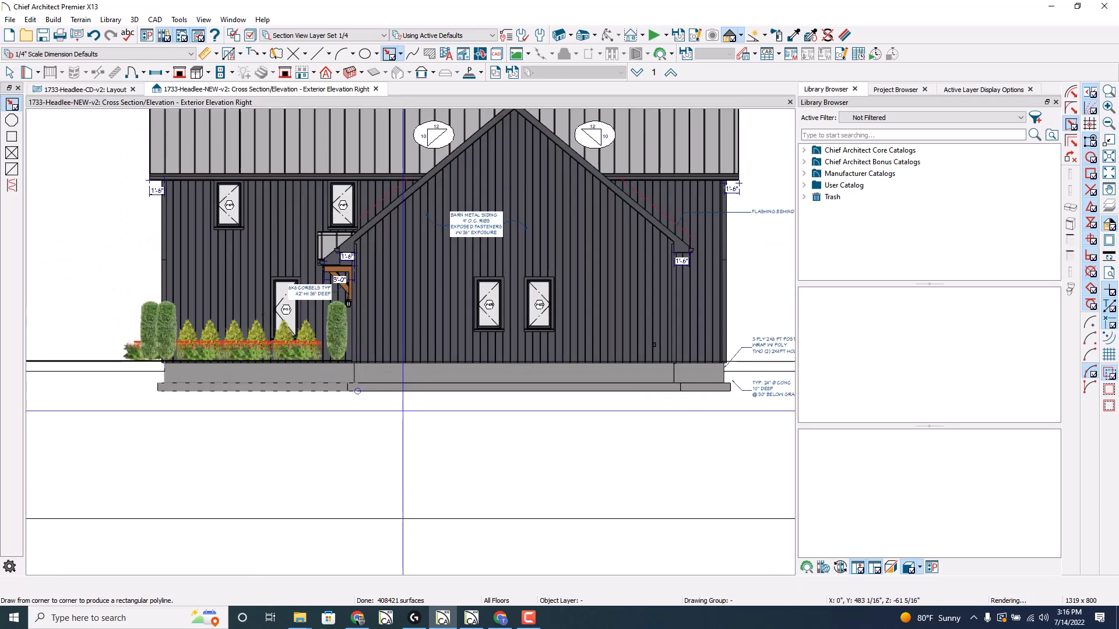
click(358, 391)
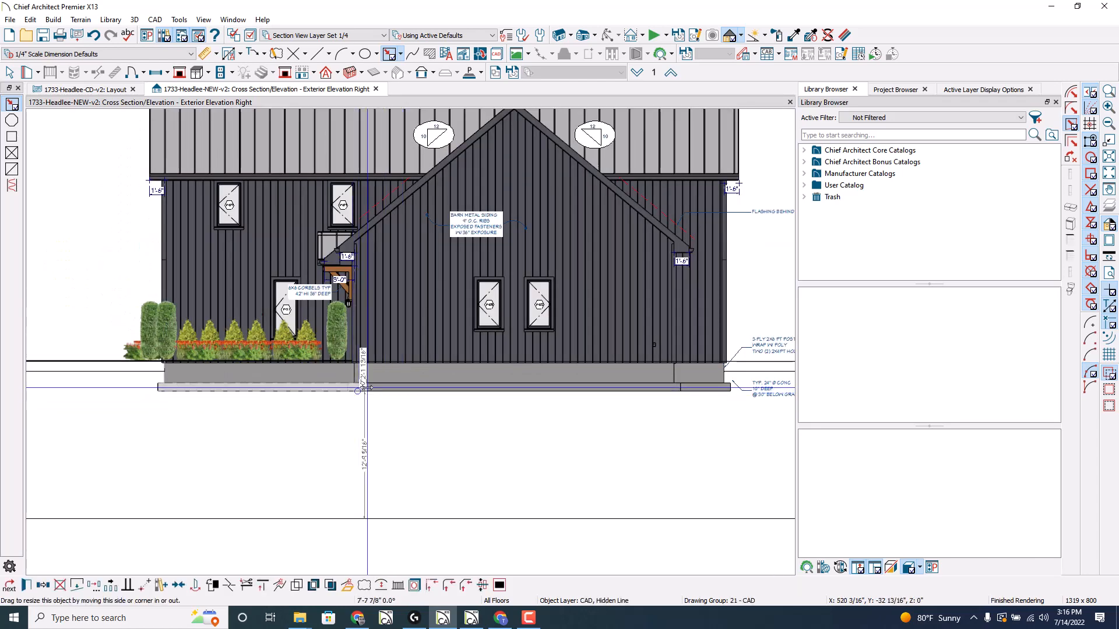
scroll(733, 385, up, 4)
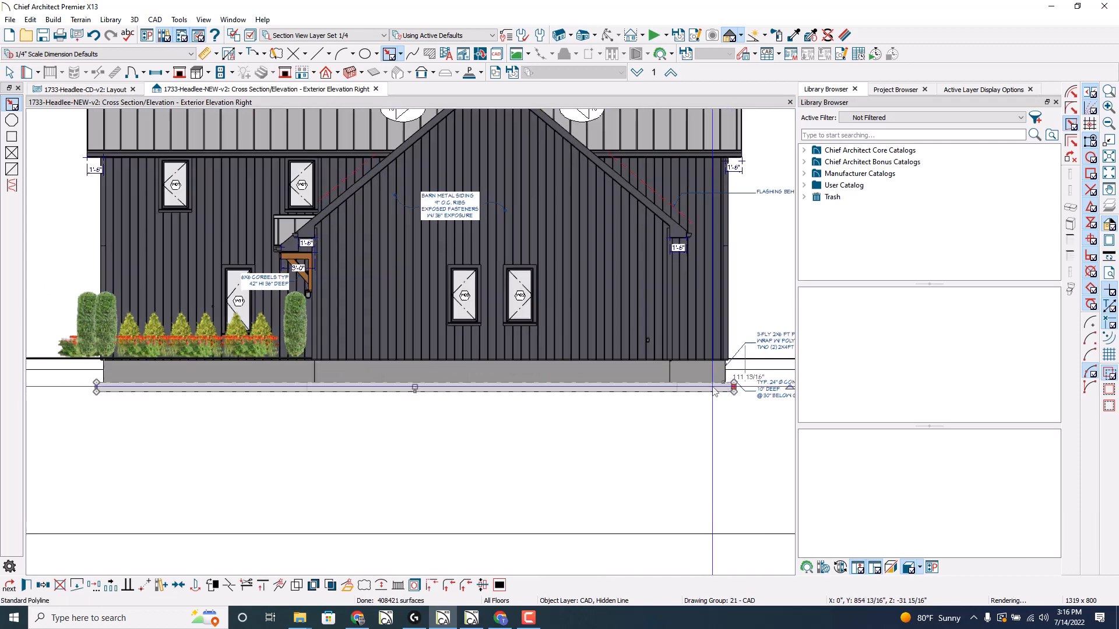
scroll(733, 384, up, 4)
scroll(751, 376, up, 2)
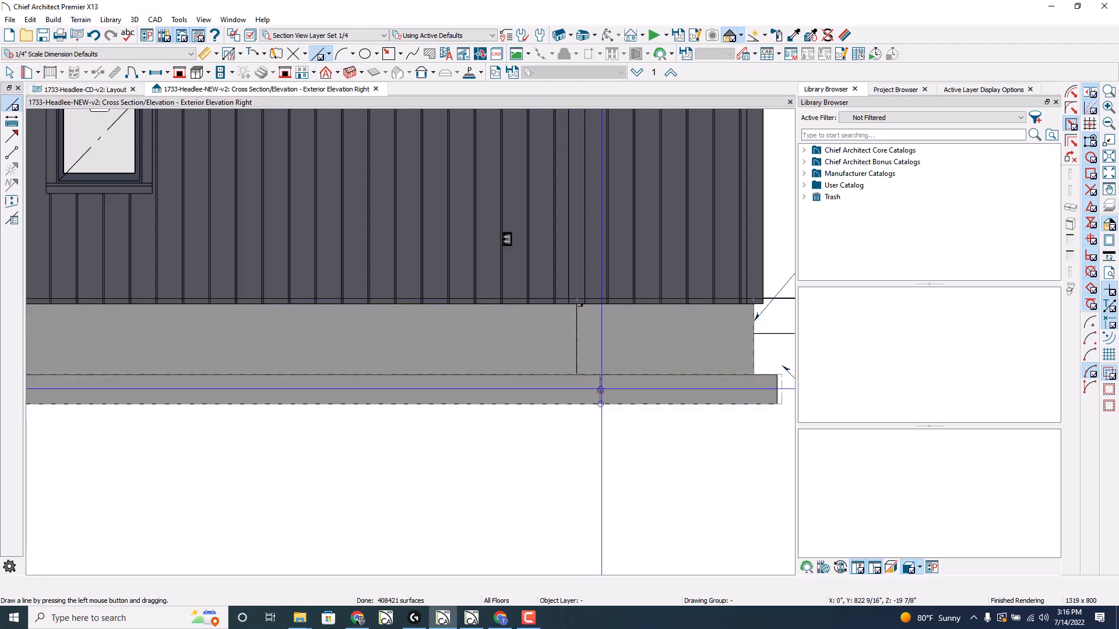
Step: Apply the solid white fill to the grade polyline, then switch to the X14 copy of the project
click(639, 302)
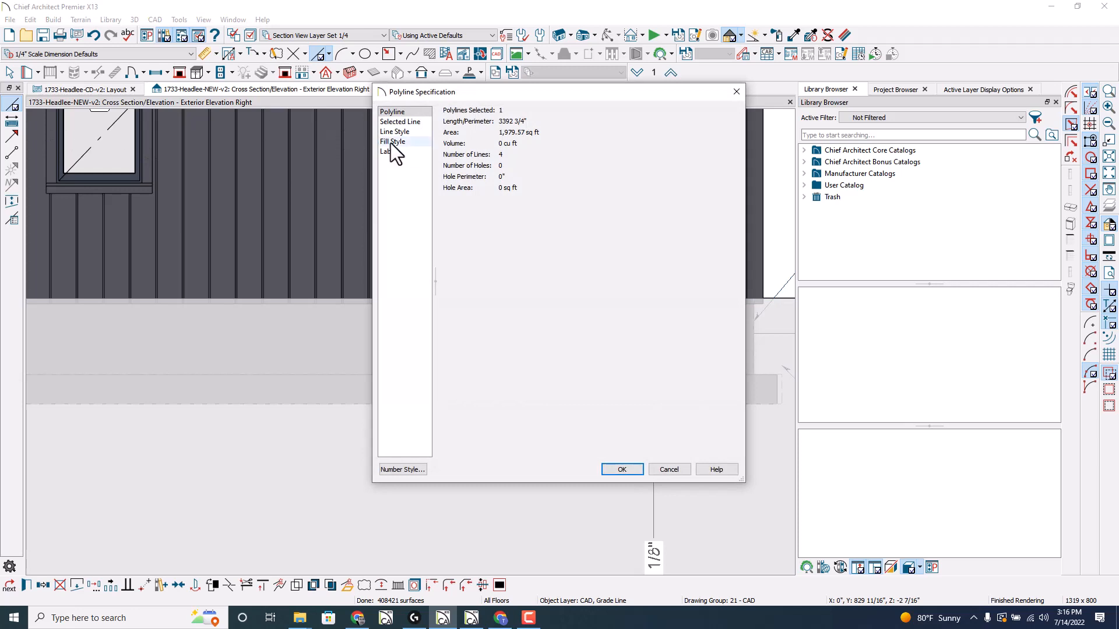
click(391, 151)
key(Escape)
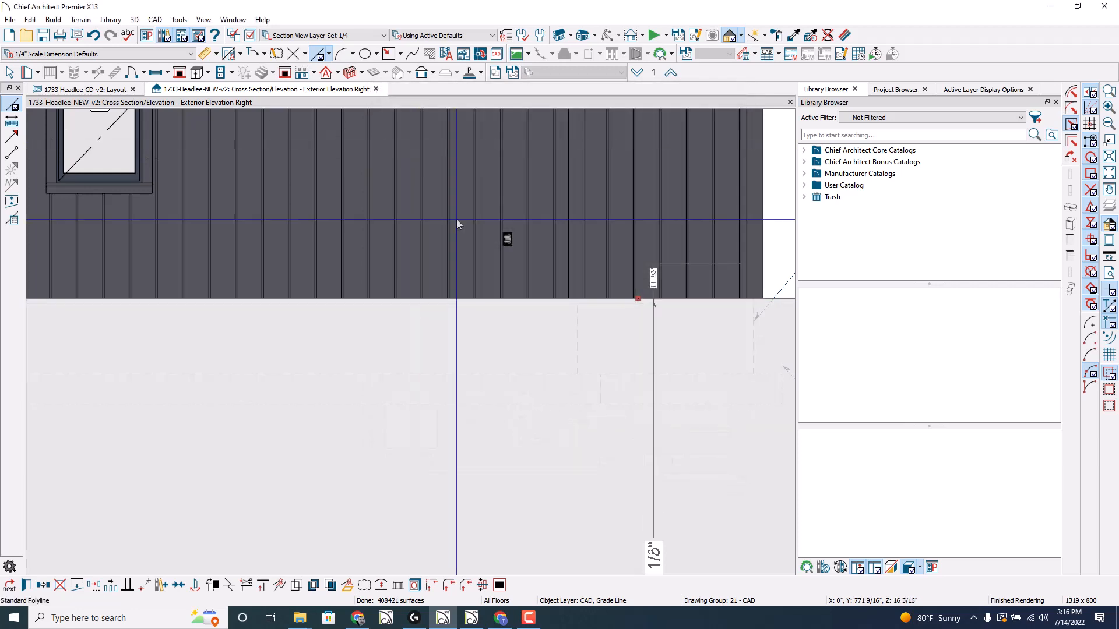
key(Escape)
scroll(457, 224, down, 1)
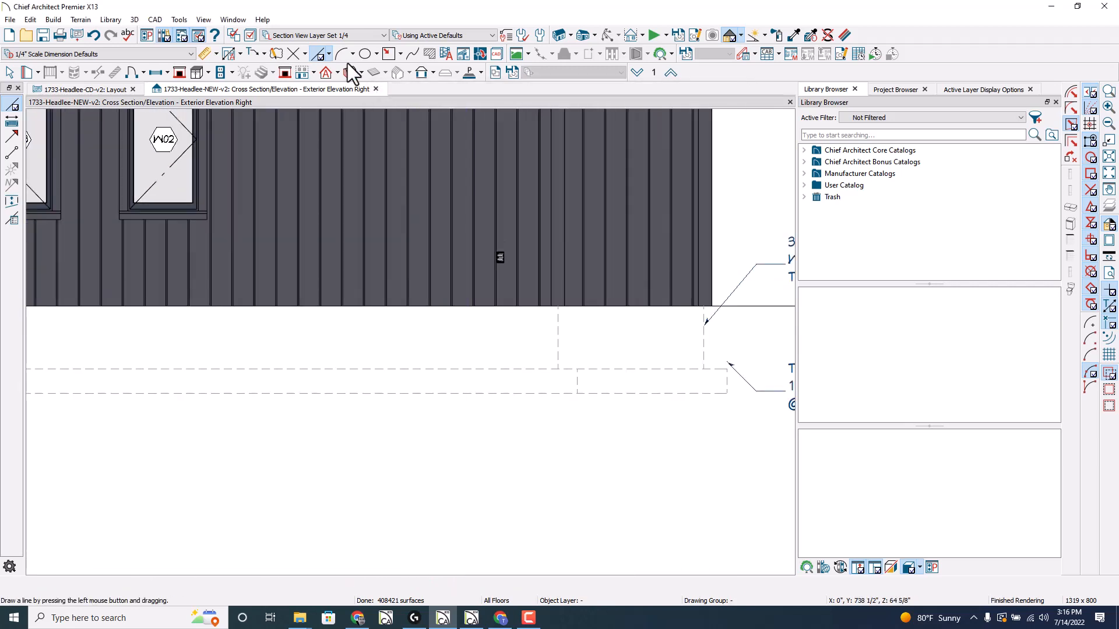
key(alt+Tab)
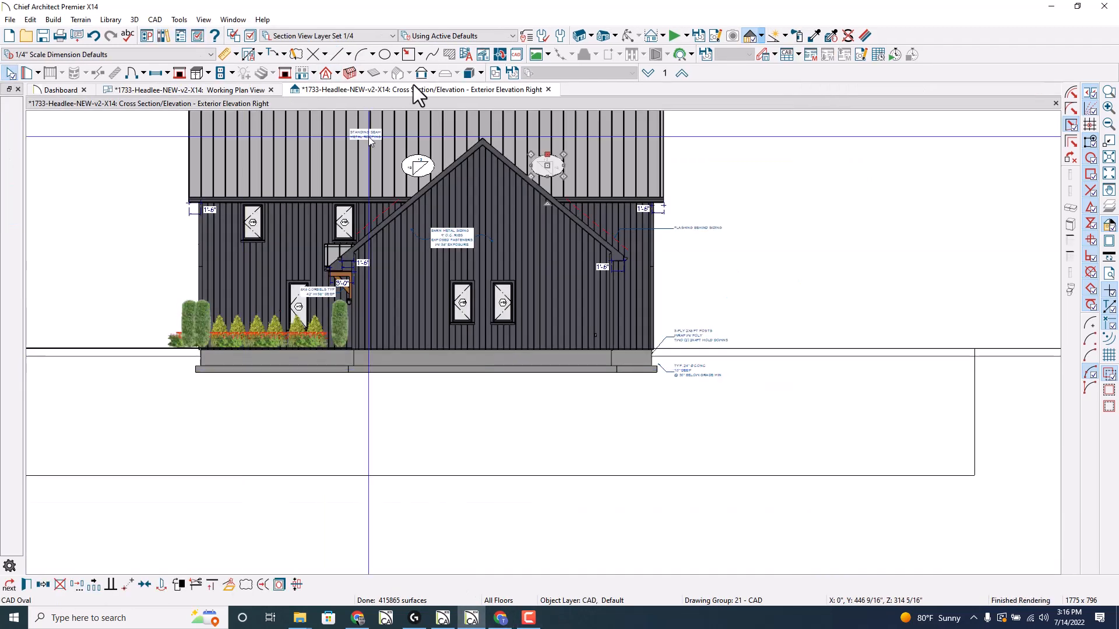
Step: On the CAD, Hidden Line layer, draw a rectangular polyline outlining the footing end to end
click(521, 54)
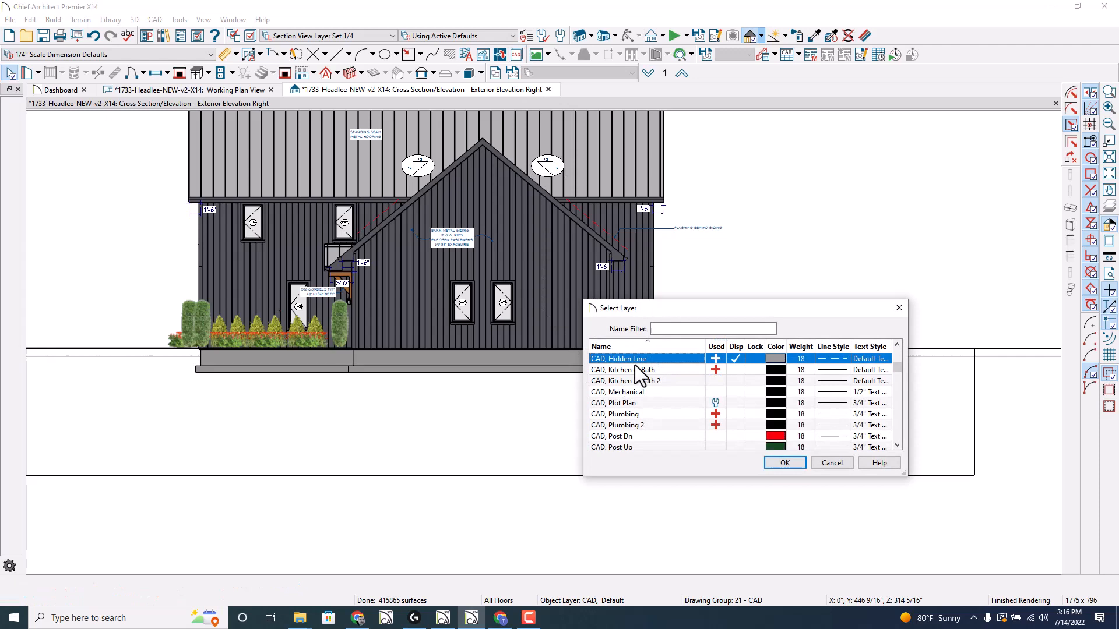
click(785, 463)
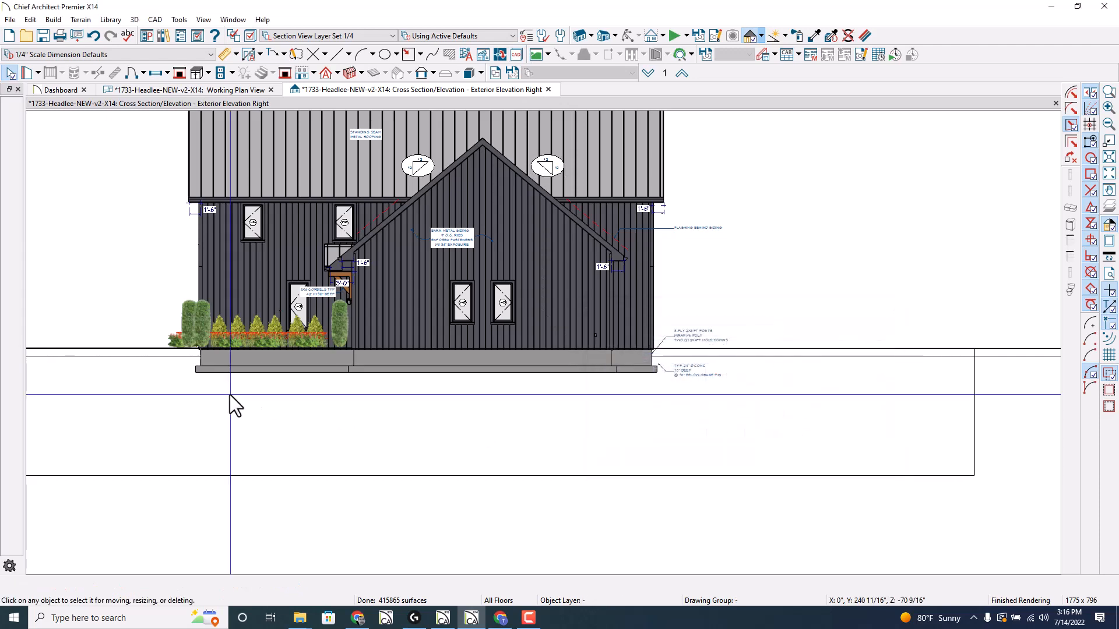
scroll(236, 403, up, 3)
click(413, 55)
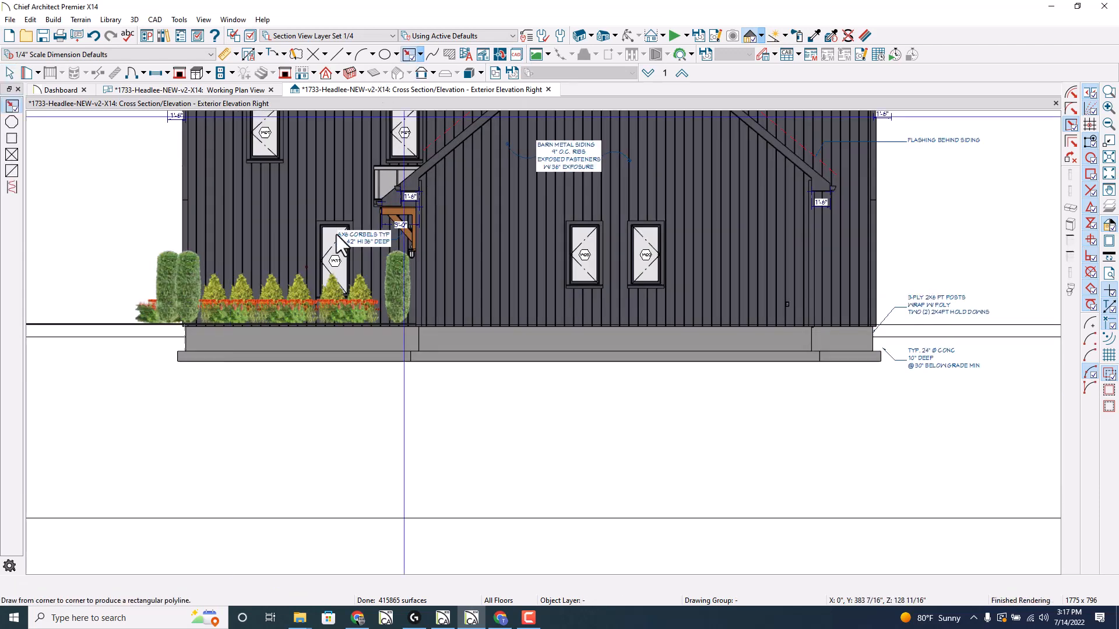
scroll(232, 376, up, 3)
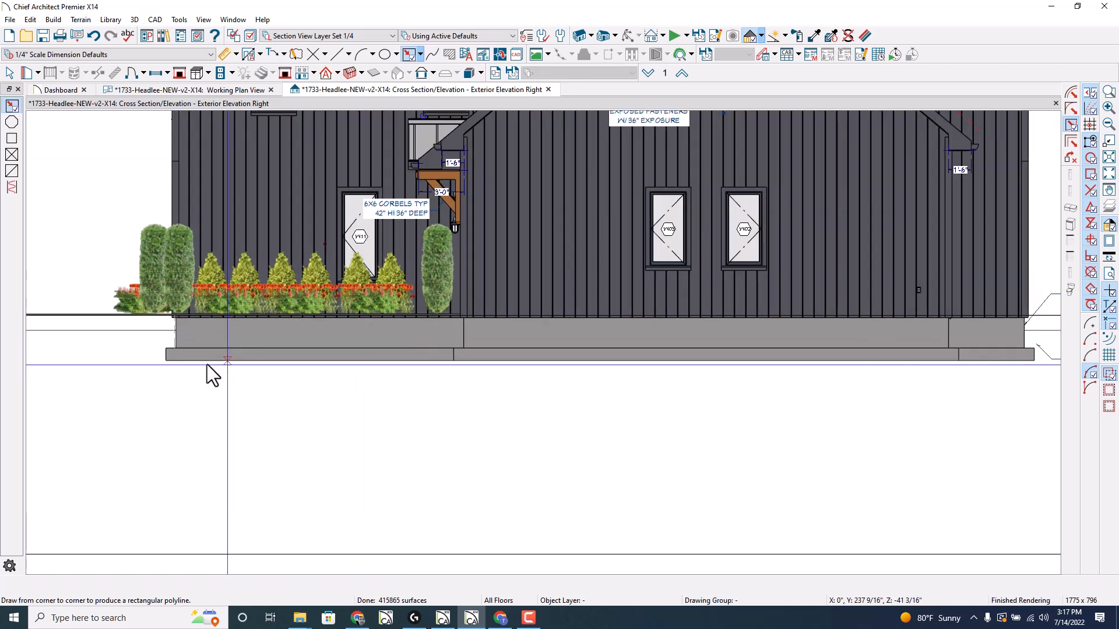
drag(160, 363, 886, 354)
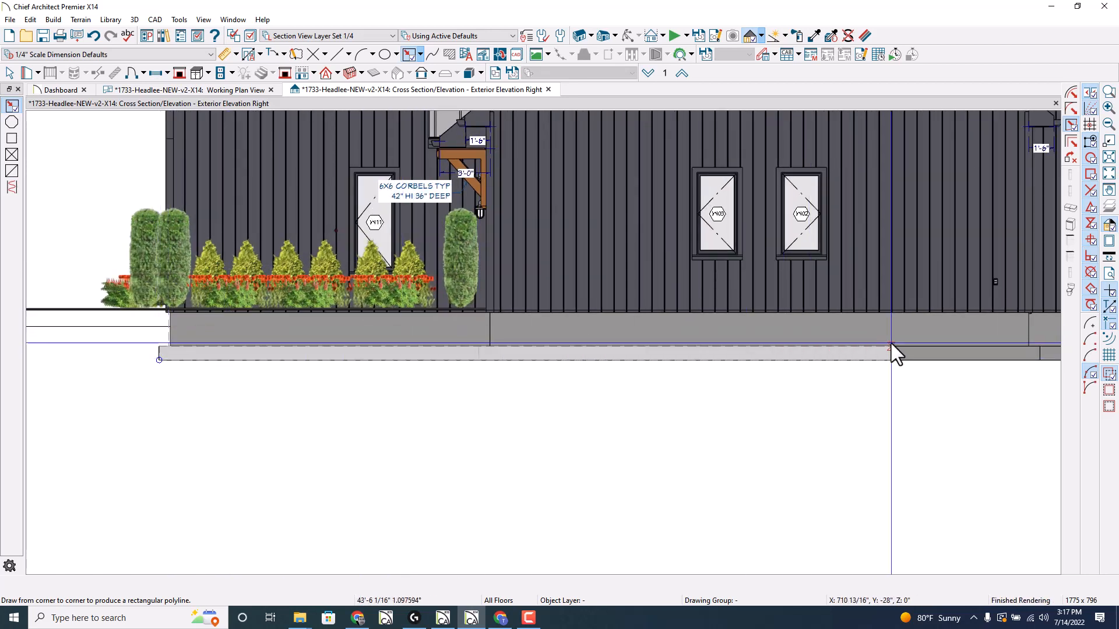
drag(891, 343, 890, 344)
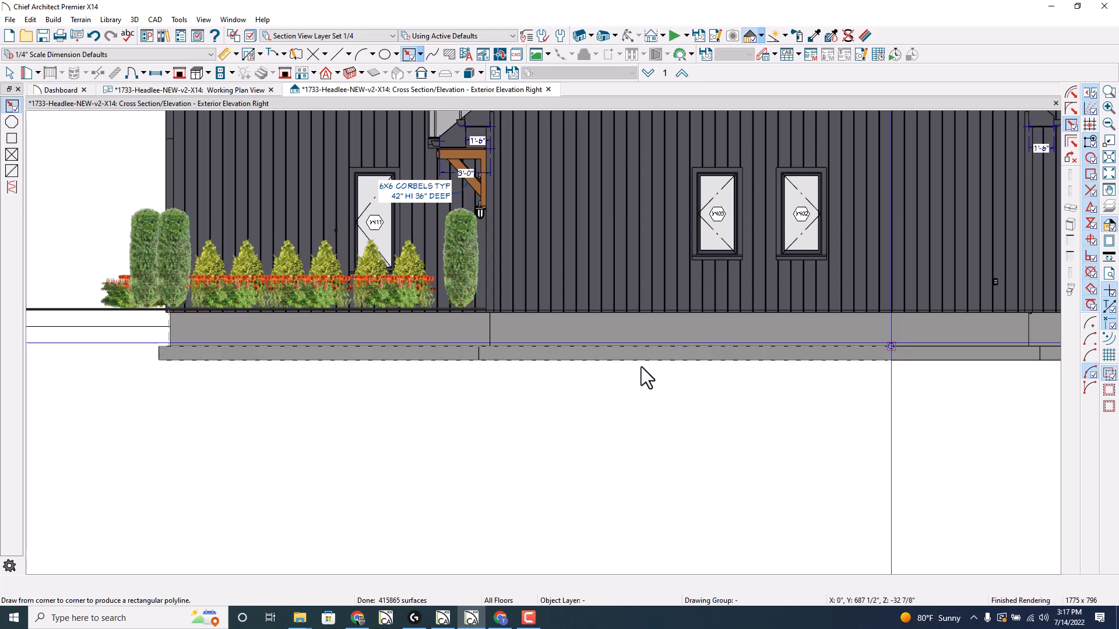
scroll(641, 367, down, 3)
scroll(831, 359, up, 3)
scroll(611, 354, down, 2)
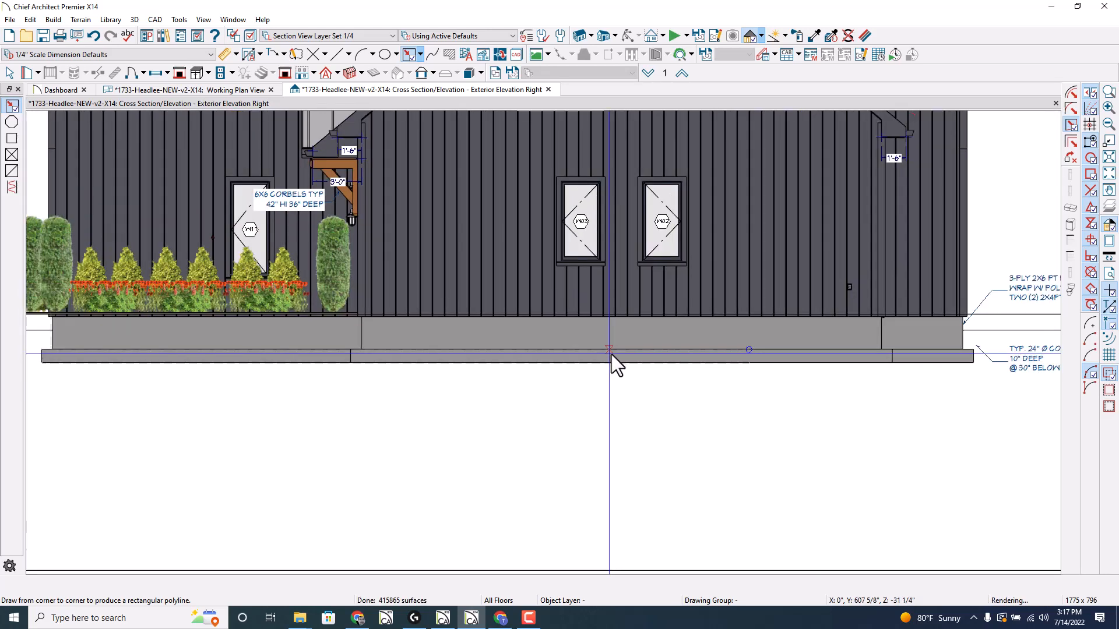
scroll(611, 355, up, 2)
click(768, 357)
drag(765, 354, 1010, 356)
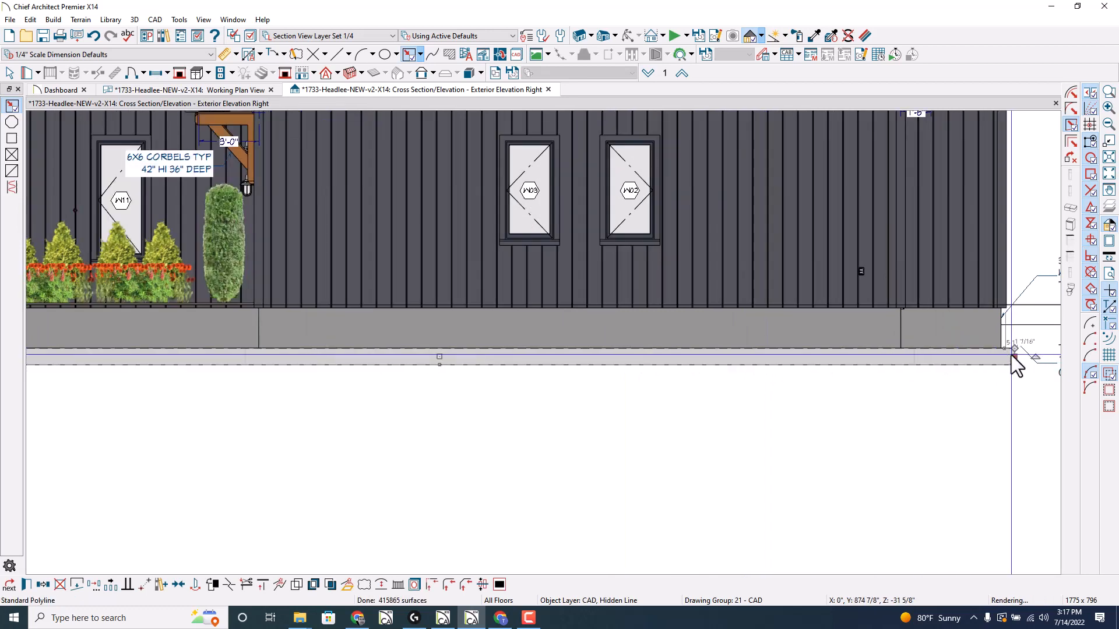
scroll(1009, 354, up, 3)
Step: Draw CAD lines up the foundation's right edge and along its top
key(Escape)
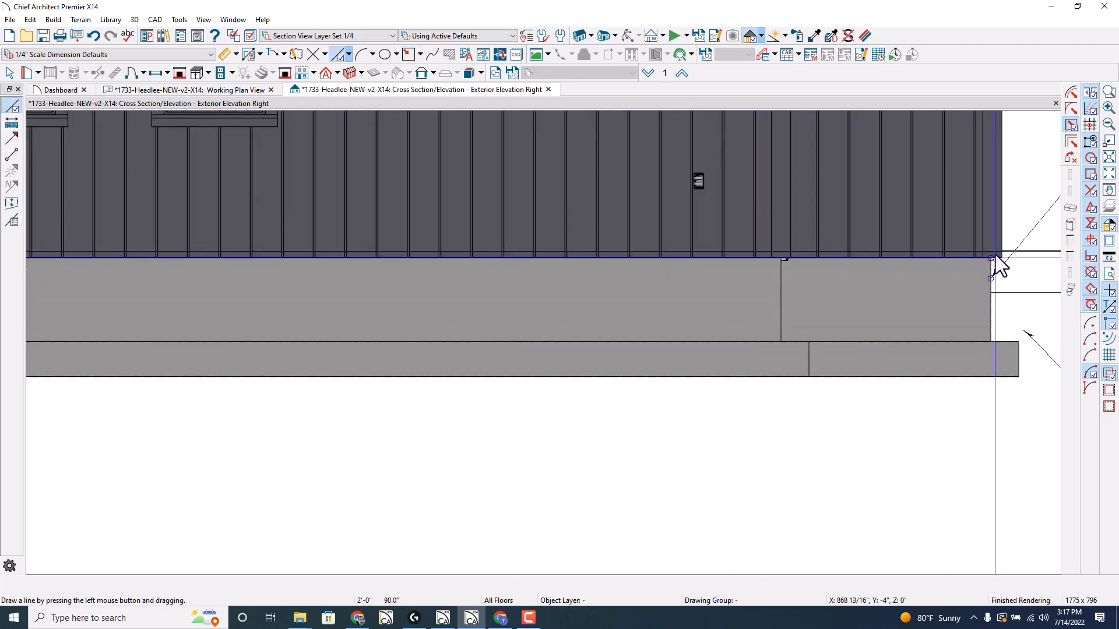
drag(783, 343, 782, 255)
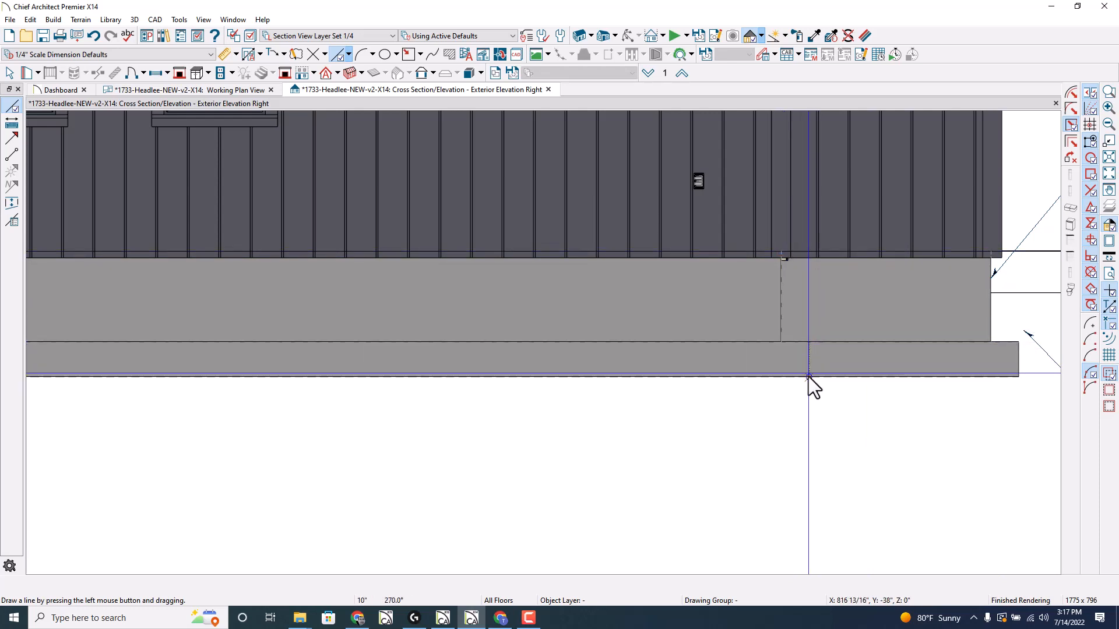
scroll(918, 394, down, 3)
scroll(922, 405, down, 2)
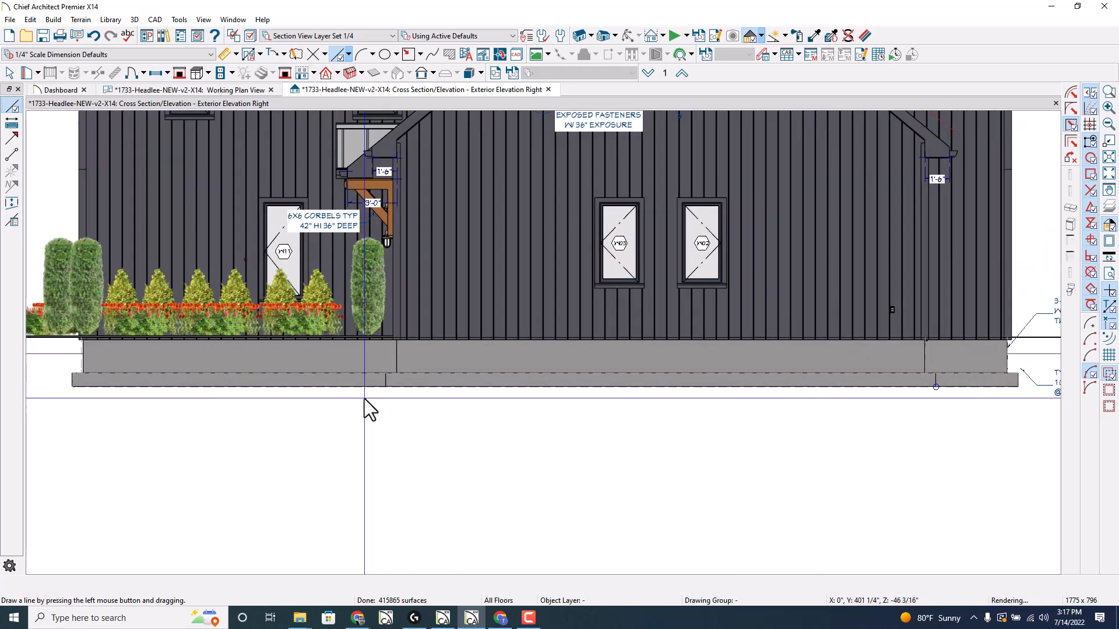
scroll(396, 371, up, 3)
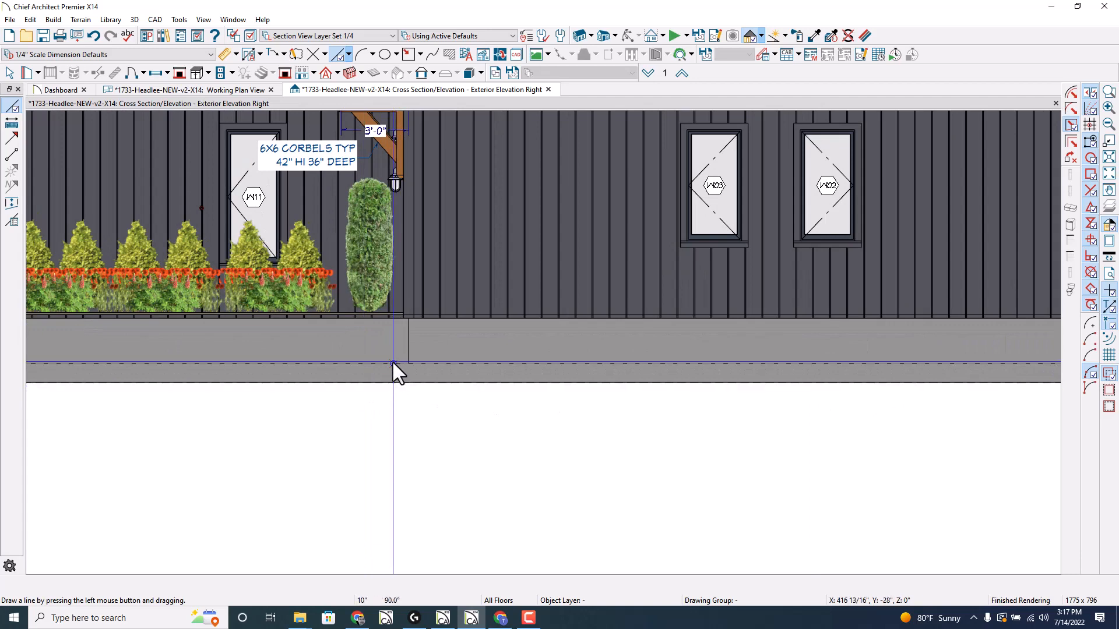
drag(394, 373, 409, 320)
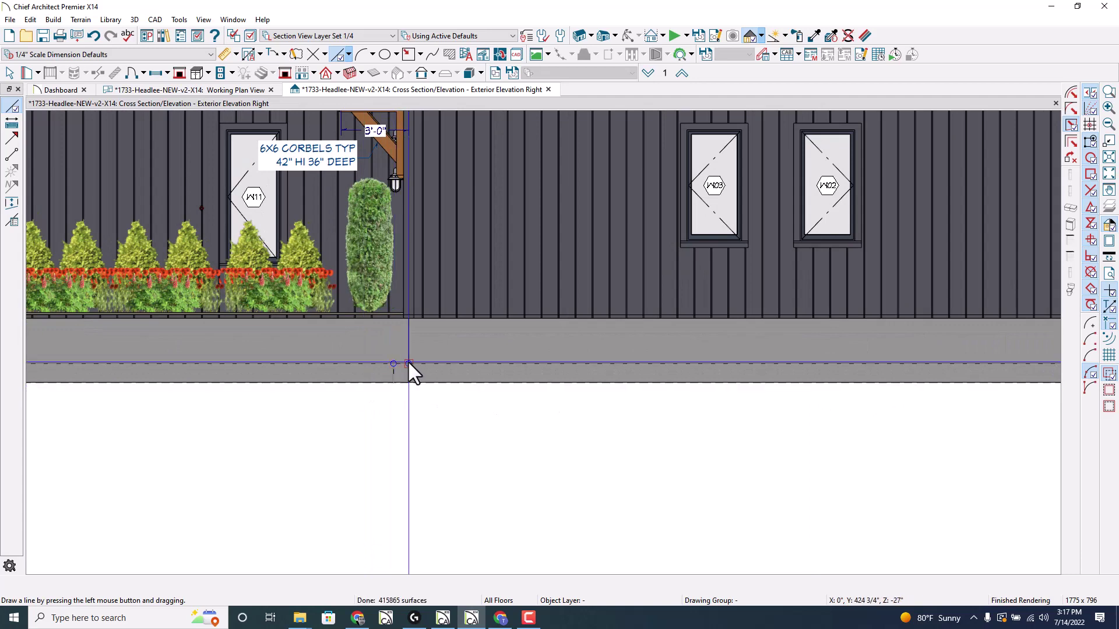
Step: Set the grade polyline's fill style to Solid and close the elevation view
double_click(437, 321)
click(516, 232)
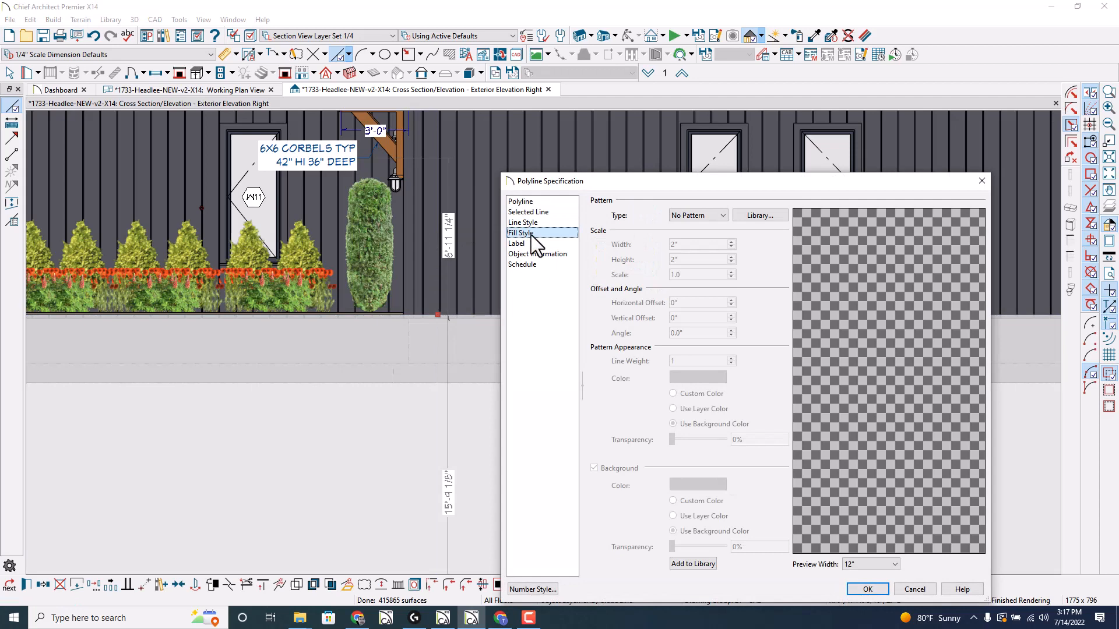
click(668, 279)
key(Return)
scroll(529, 348, down, 2)
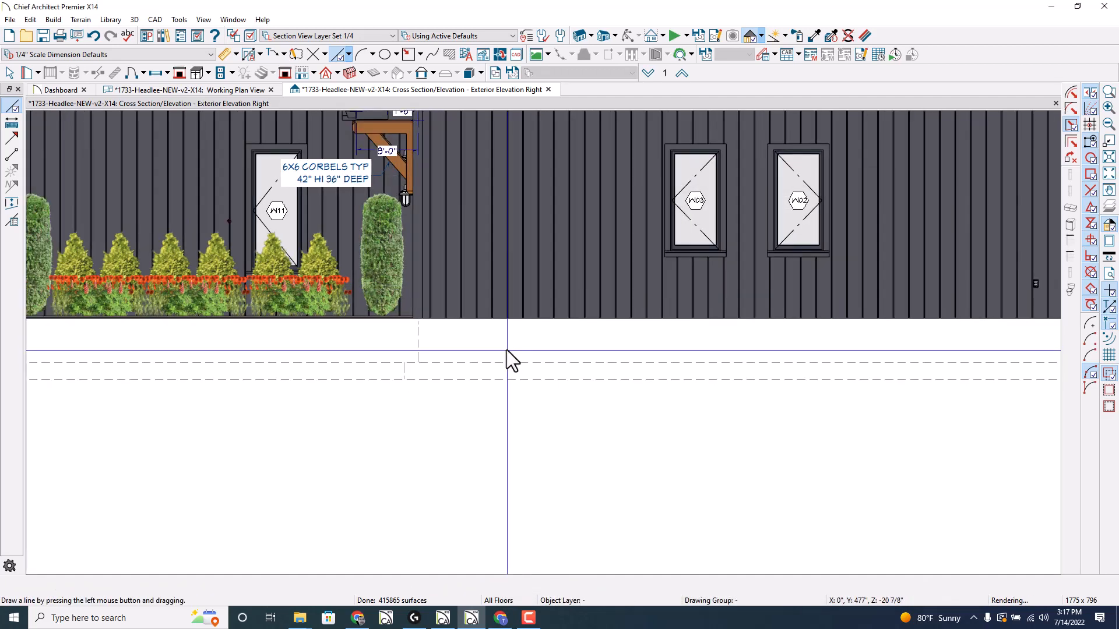
scroll(516, 358, down, 5)
click(548, 89)
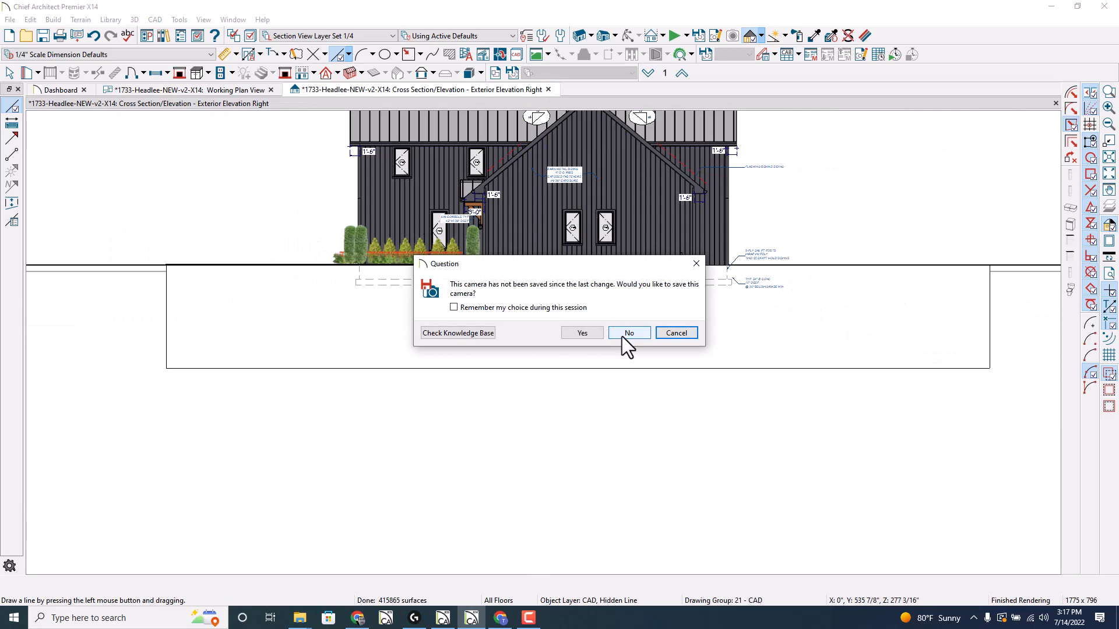
Step: Discard the camera save, nudge the cross-section camera right and open its front elevation
click(631, 333)
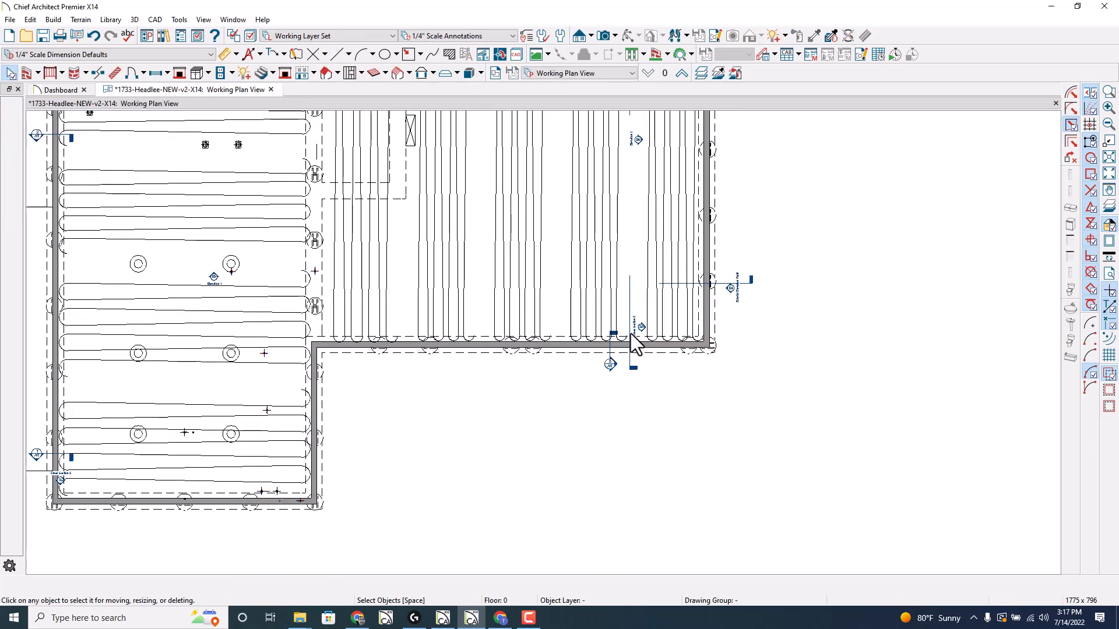
scroll(678, 417, down, 3)
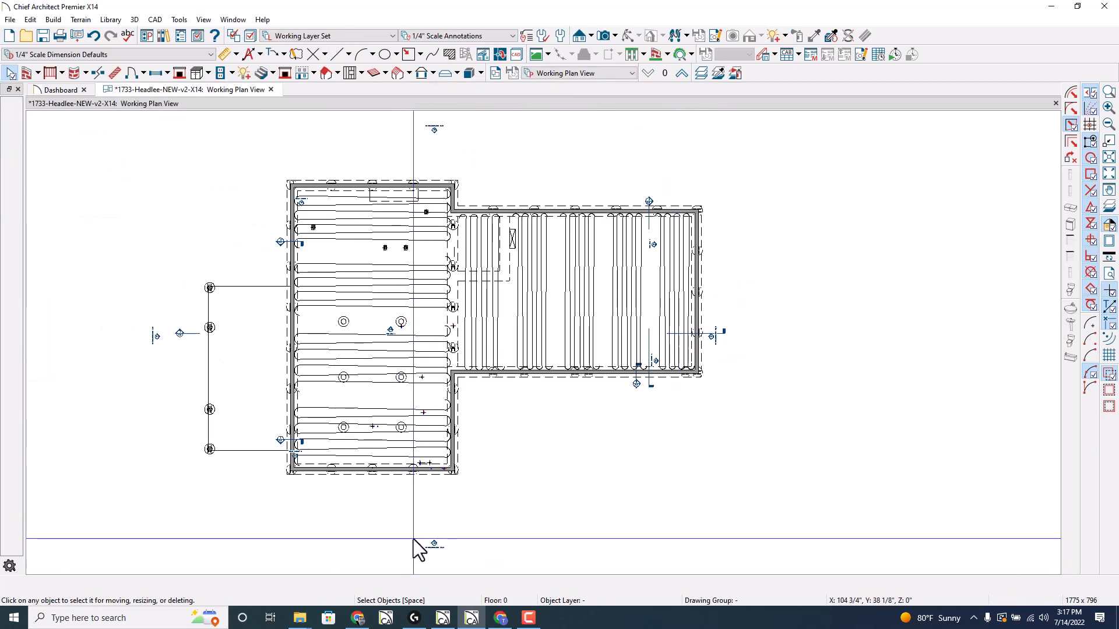
drag(422, 547, 437, 546)
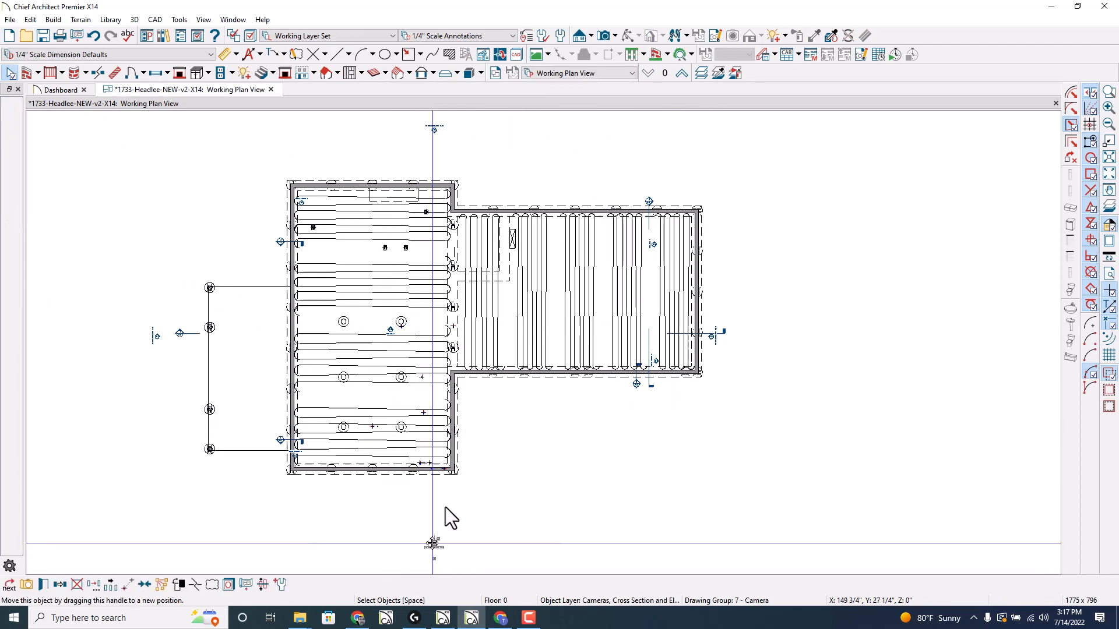
double_click(435, 464)
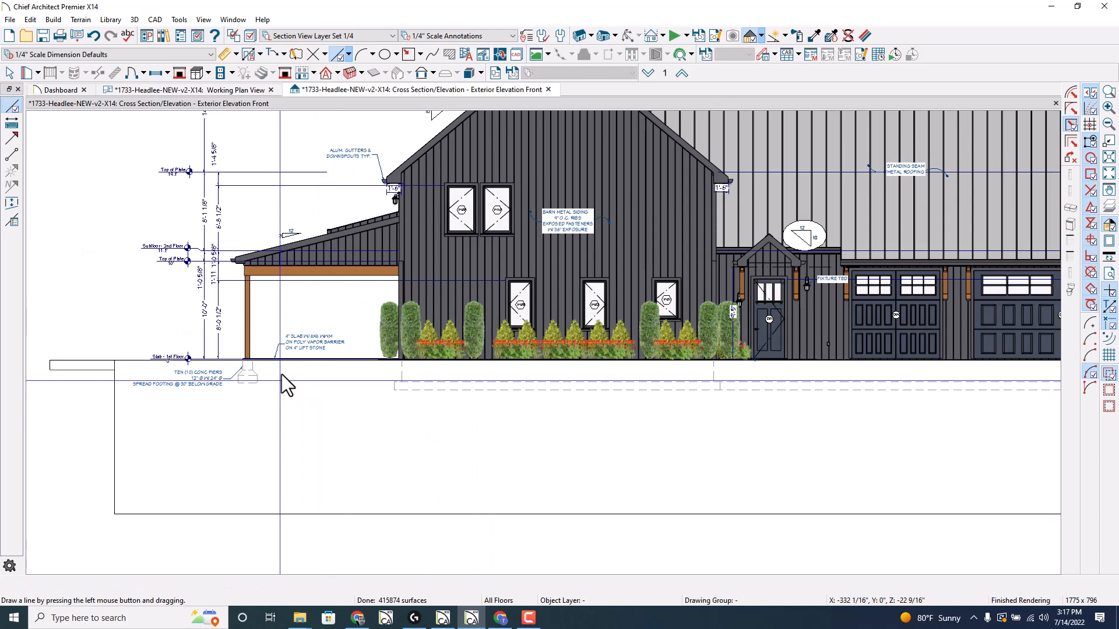
Step: Review the grade polyline's Fill Style settings in its Polyline Specification
double_click(287, 385)
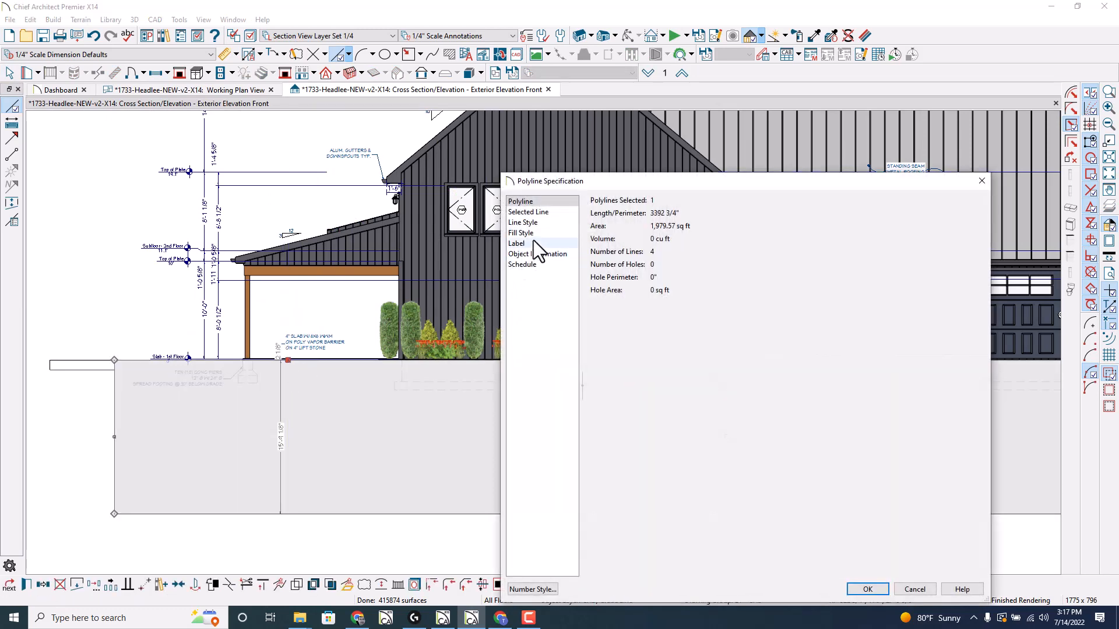
click(522, 234)
click(687, 213)
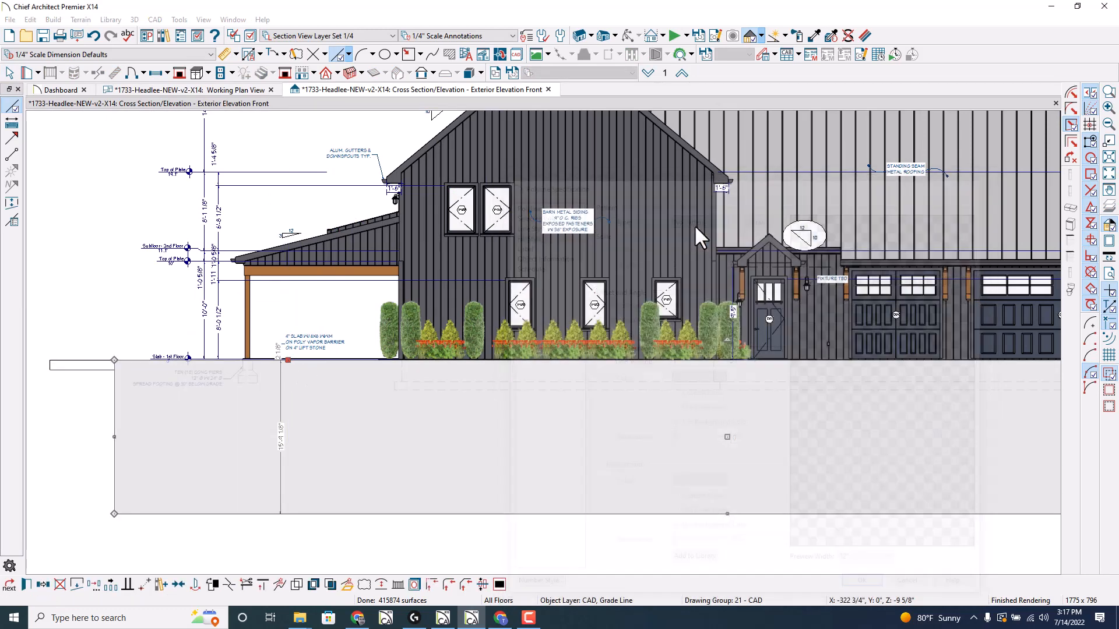
scroll(195, 392, up, 2)
scroll(254, 376, up, 2)
scroll(295, 368, up, 2)
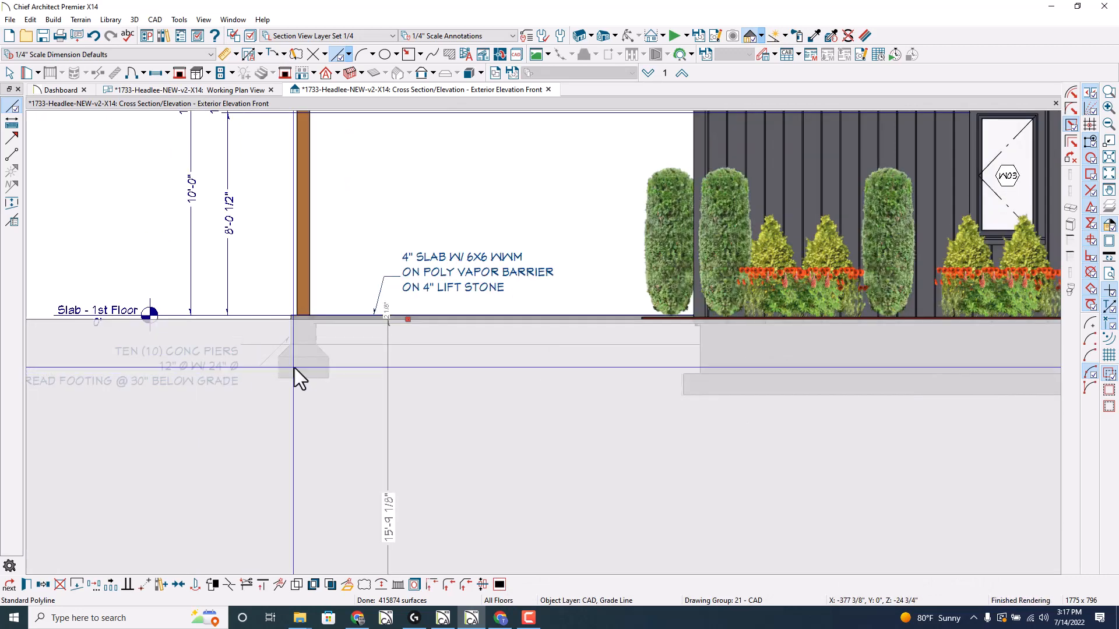
Step: Select the concrete pier footing under the carport slab to inspect its dimensions
click(300, 374)
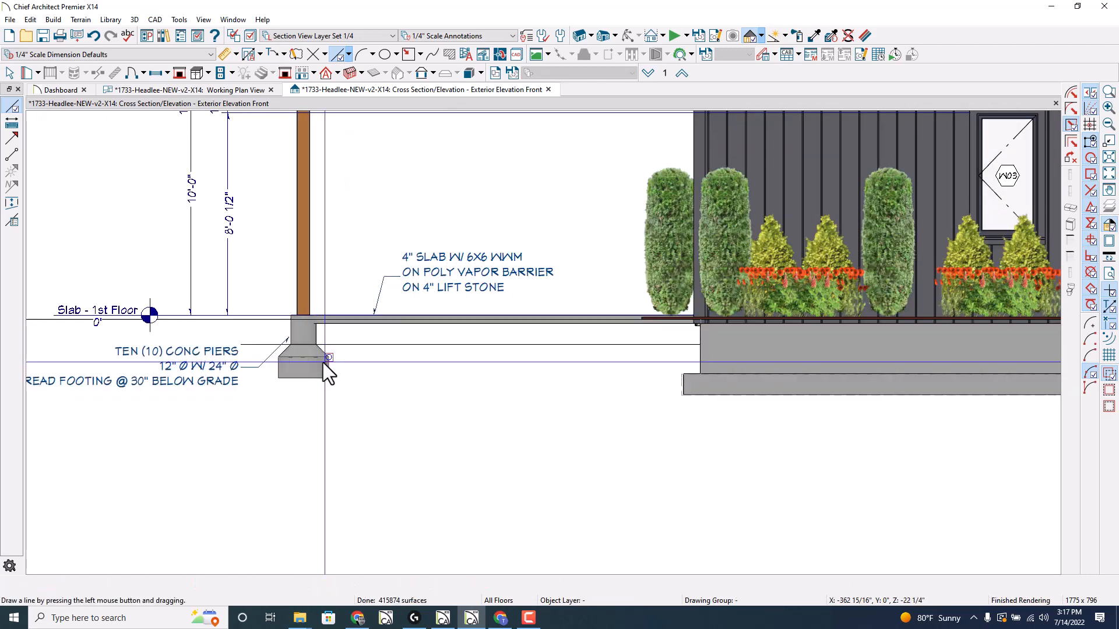
click(322, 363)
scroll(284, 351, up, 4)
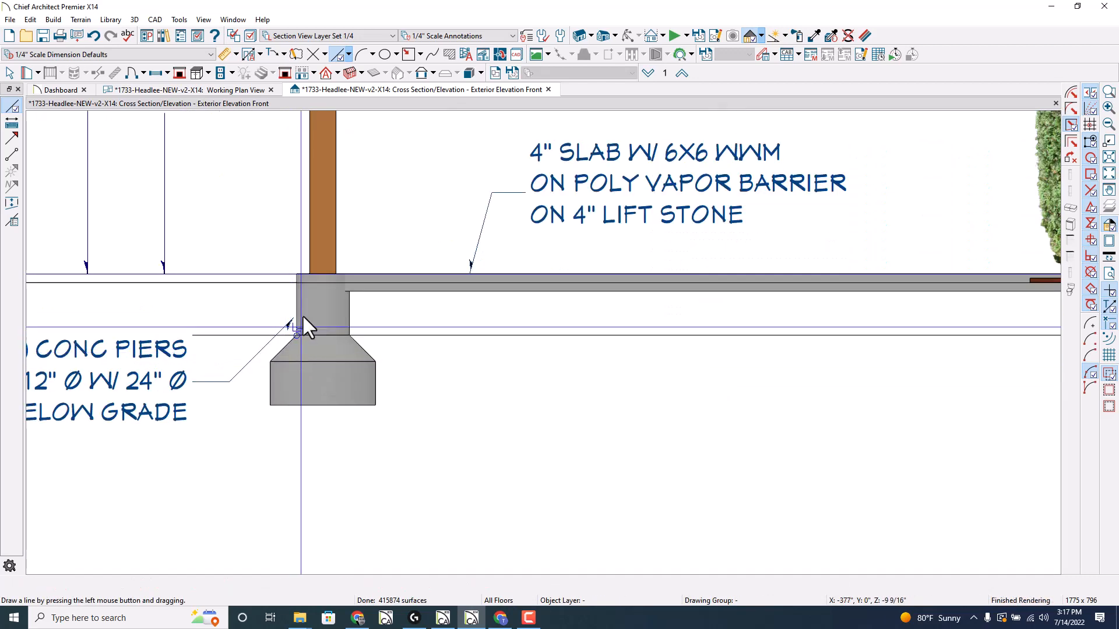
scroll(297, 297, up, 1)
scroll(300, 307, up, 1)
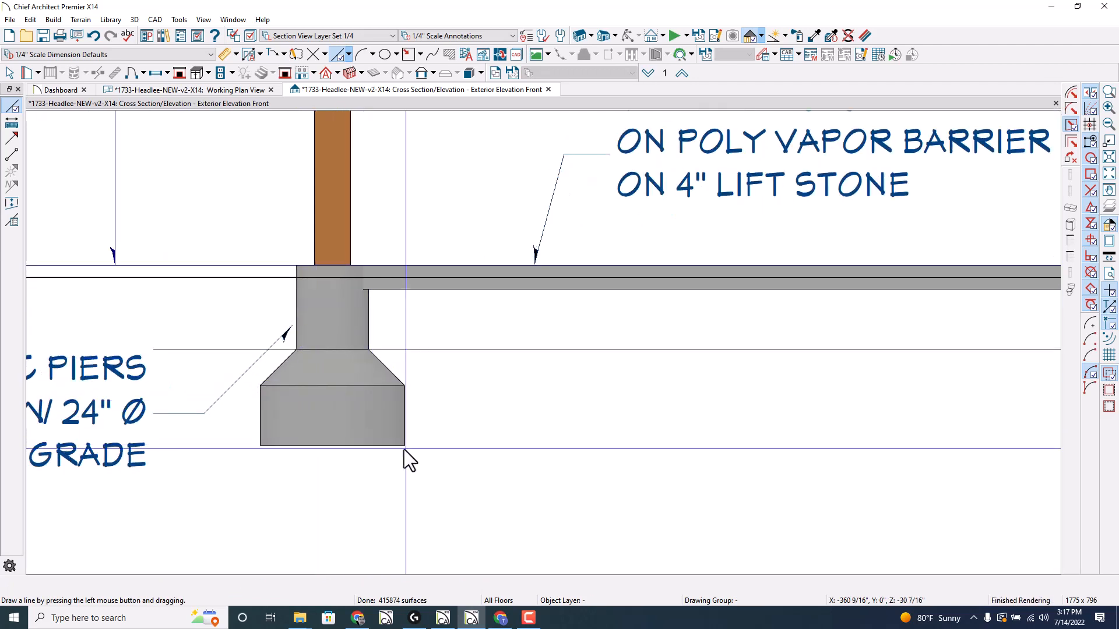
click(355, 426)
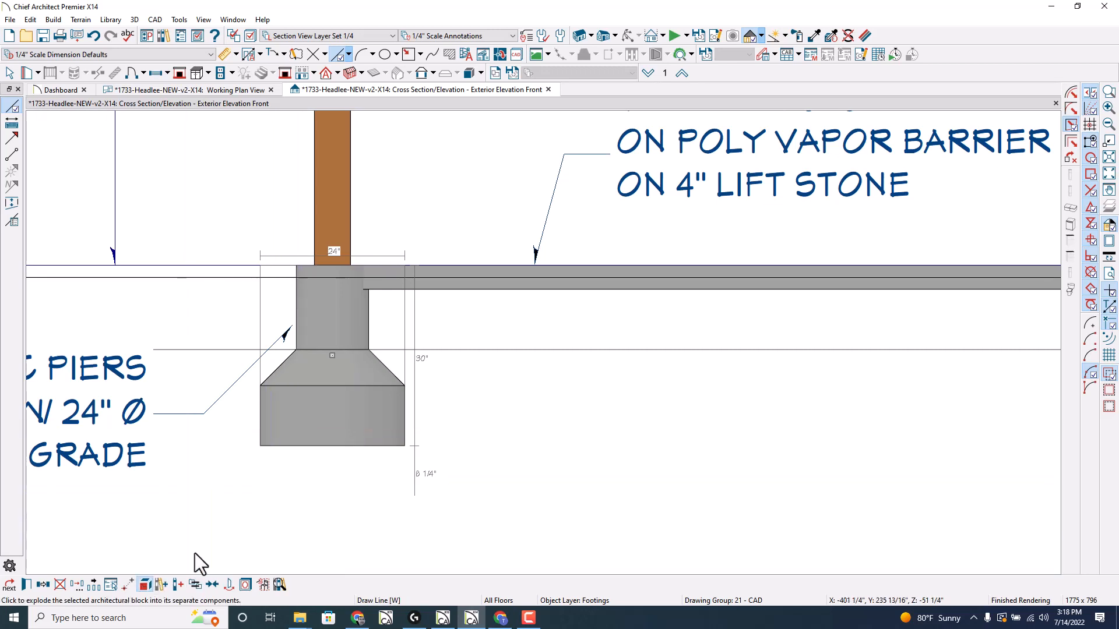
Step: Inspect the footing's right-edge object and base block before drawing
key(Escape)
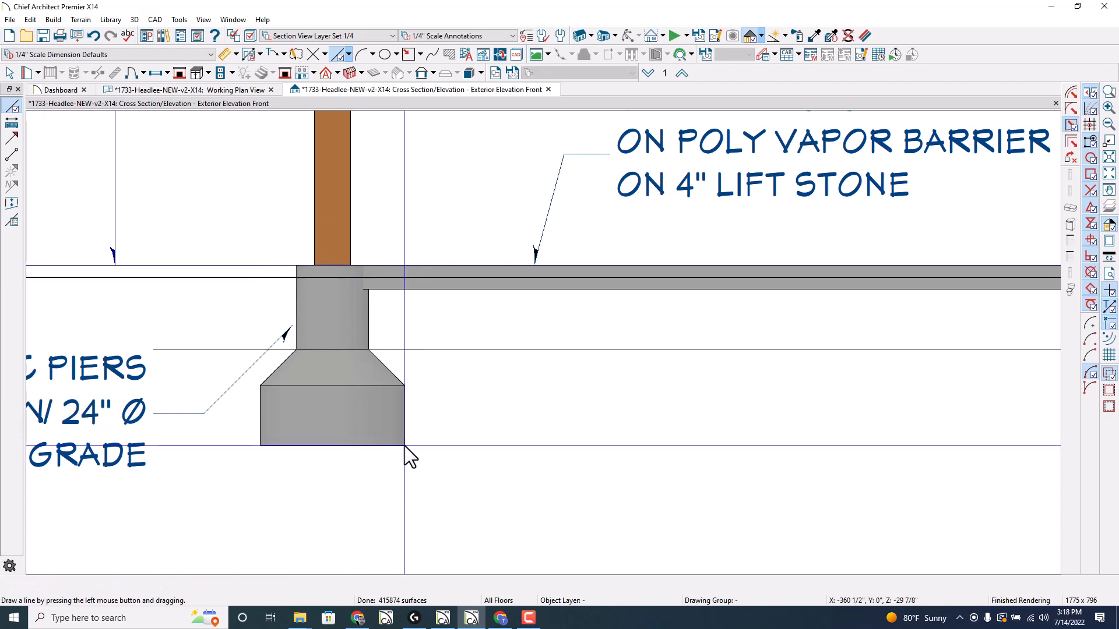
click(405, 446)
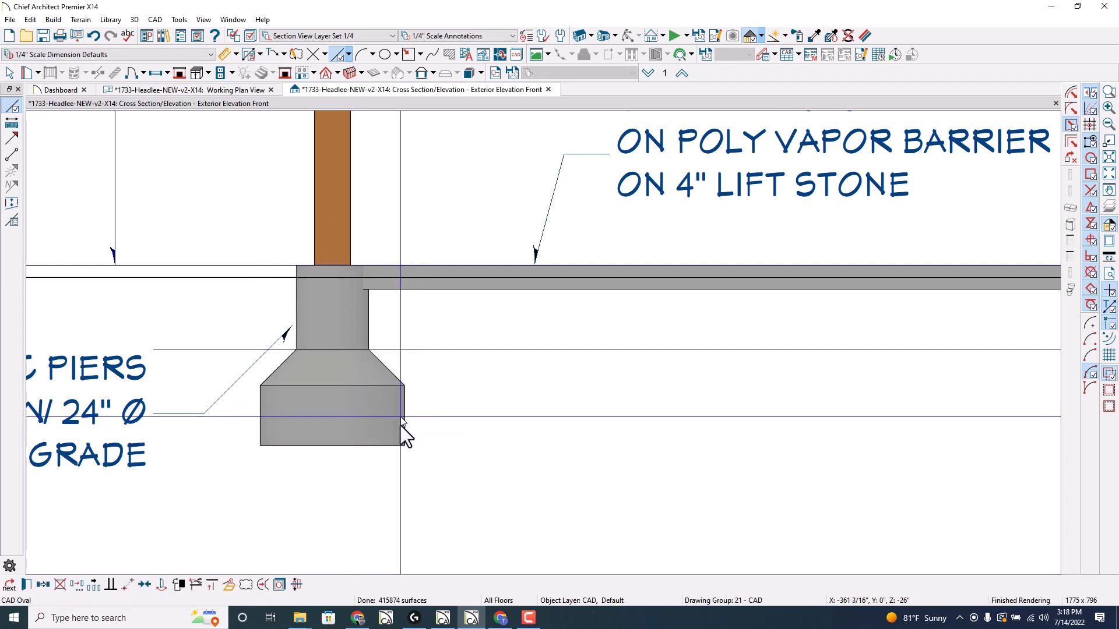
click(376, 437)
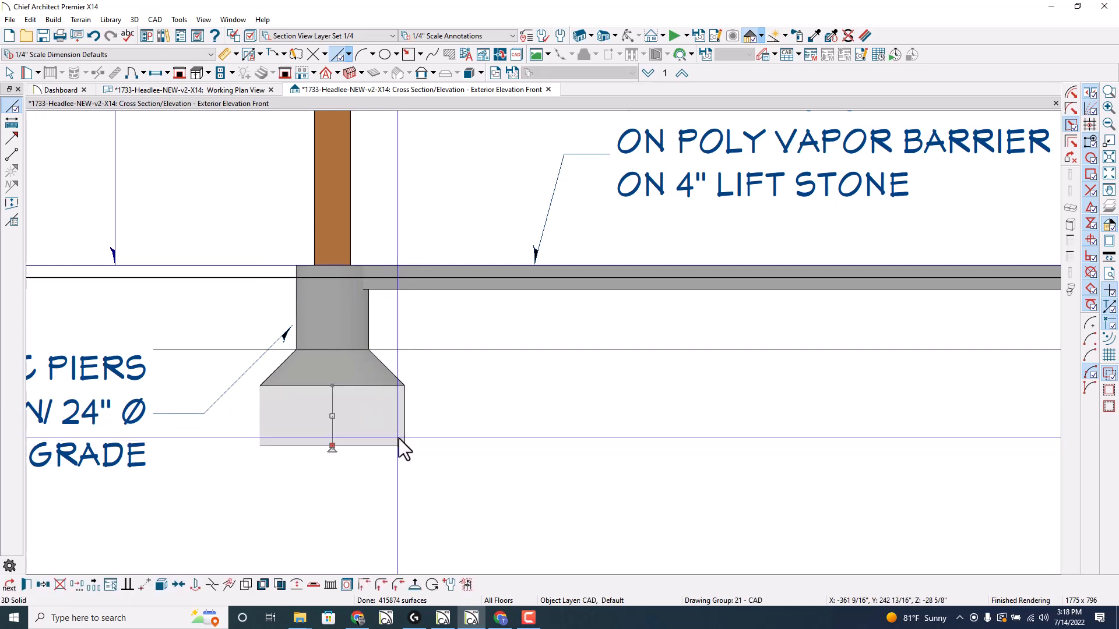
key(Escape)
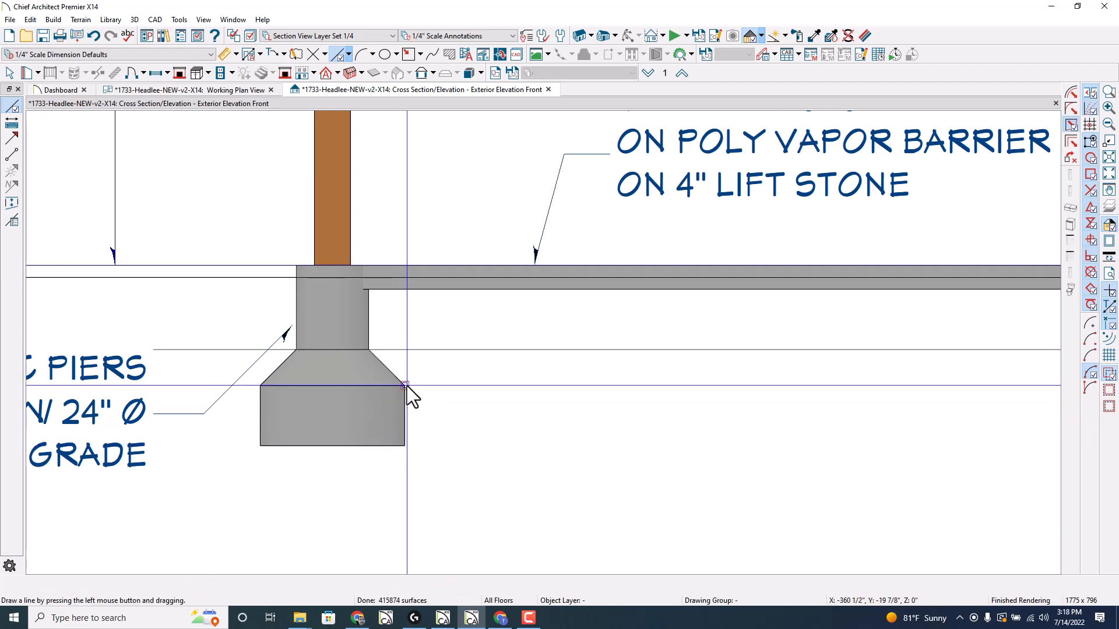
Step: Draw CAD lines snapped to the pier footing's corners, bottom edge and base top
drag(406, 386, 368, 351)
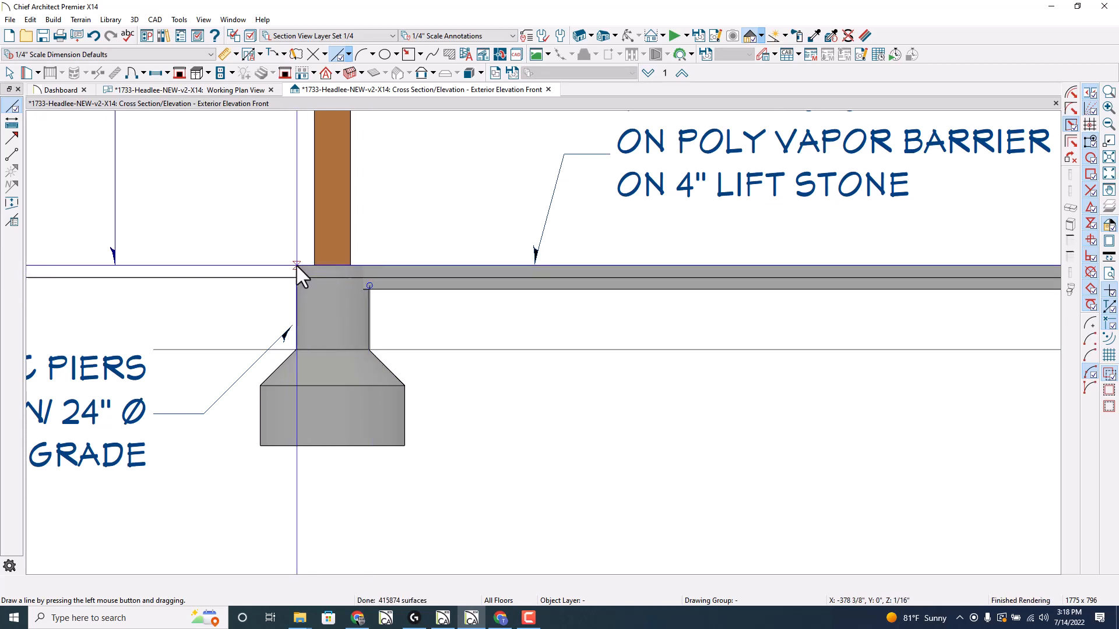
mouse_move(296, 351)
mouse_down()
mouse_move(283, 381)
mouse_move(261, 385)
mouse_up()
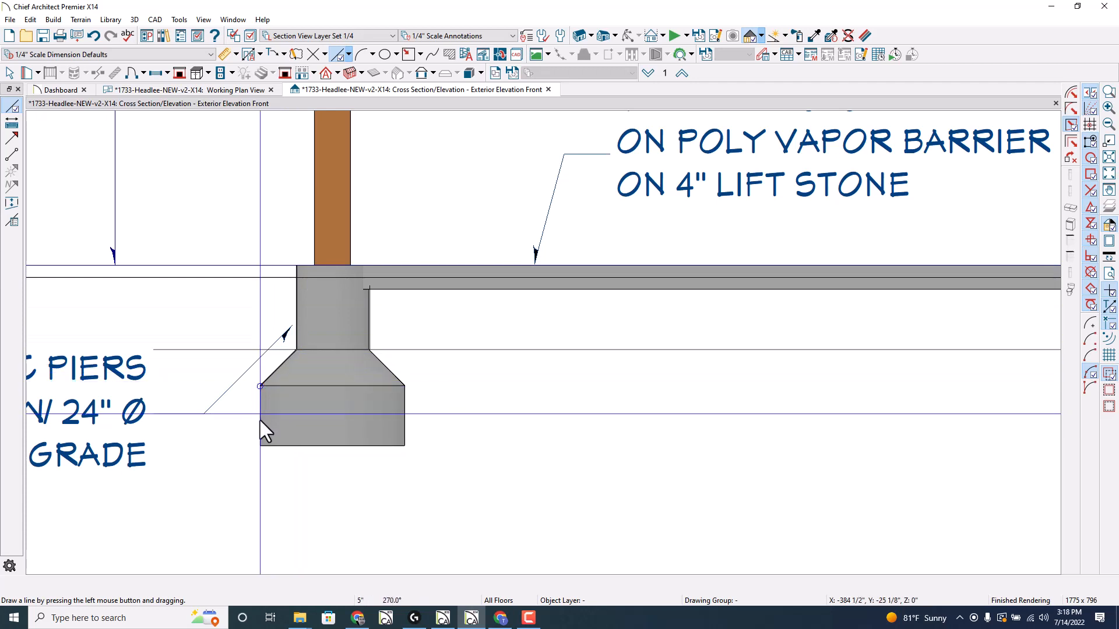
drag(261, 448, 406, 447)
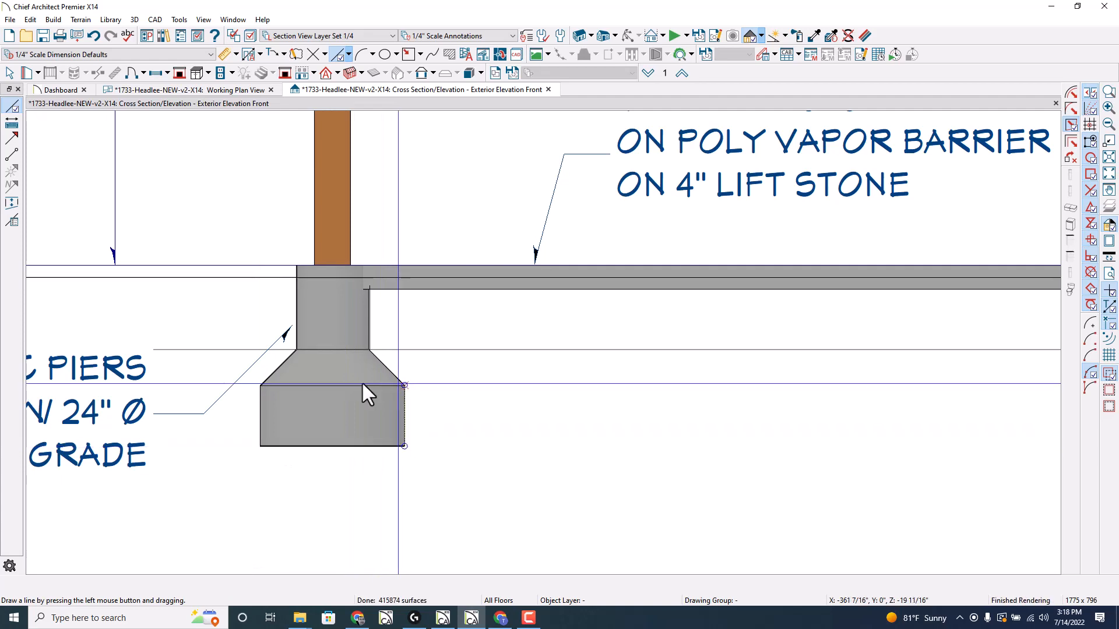
drag(400, 384, 261, 385)
scroll(203, 410, down, 1)
scroll(203, 410, down, 5)
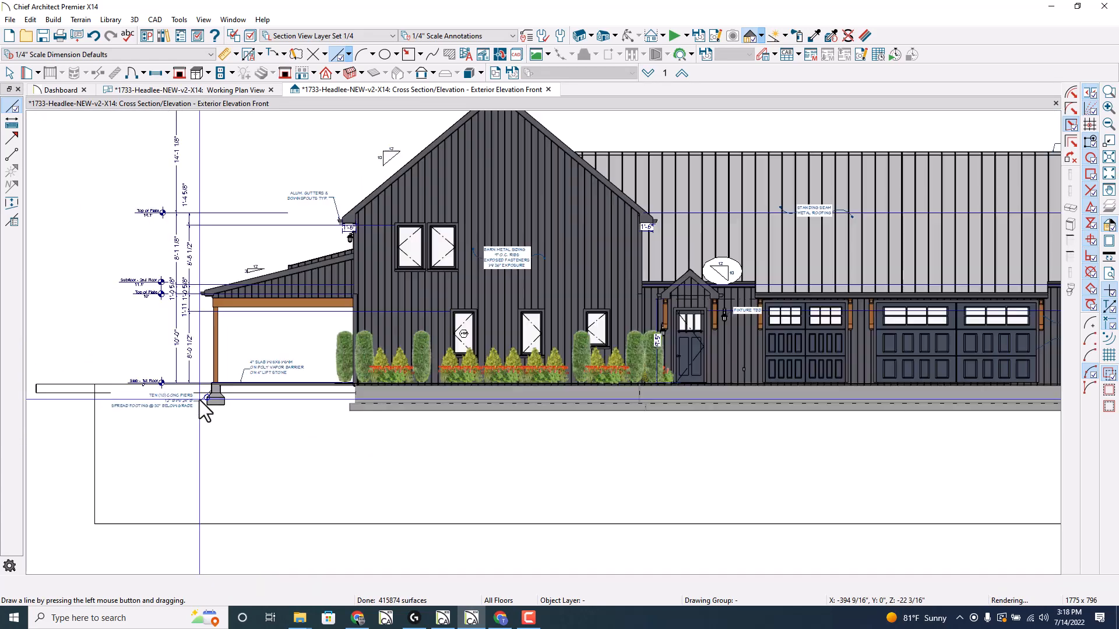
Step: Stretch the grade polyline's bottom edge down and give it a Solid fill style
drag(562, 419, 535, 502)
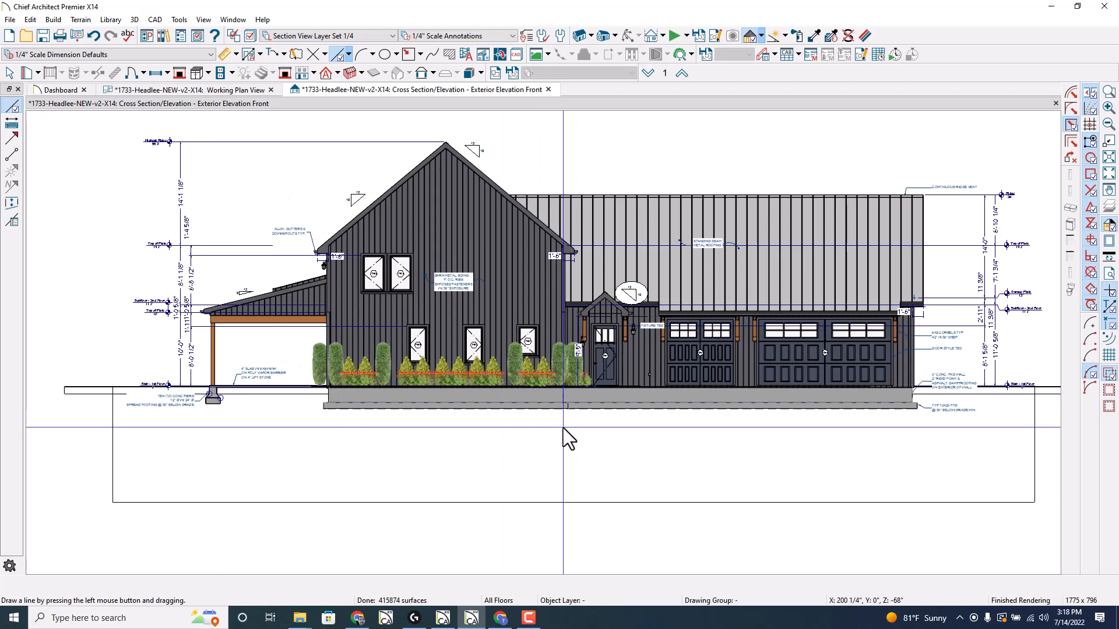
double_click(531, 503)
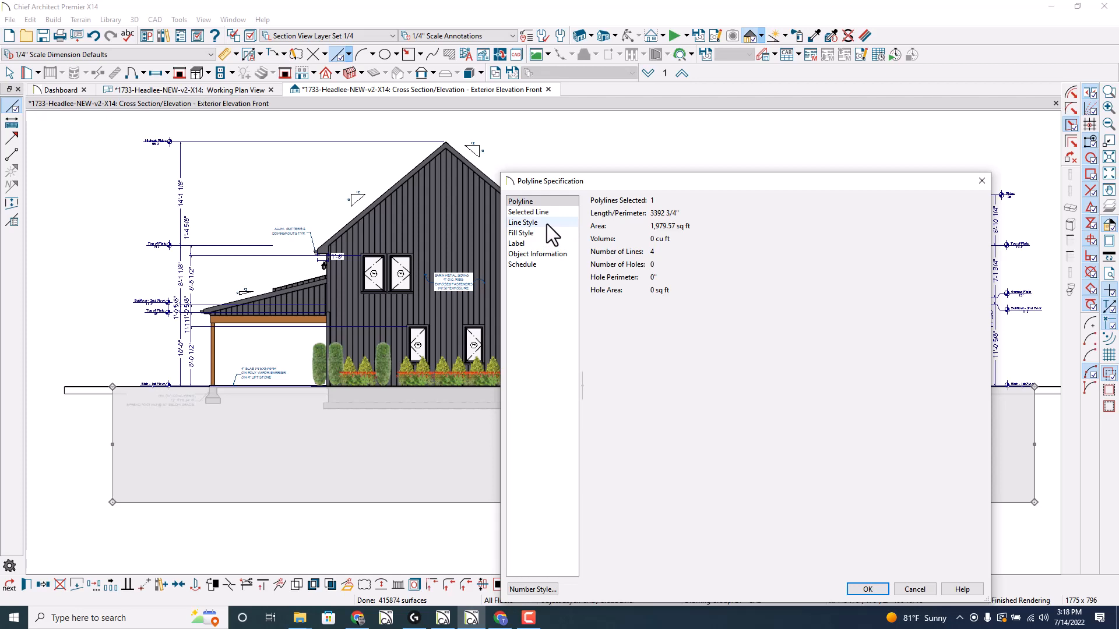
click(523, 234)
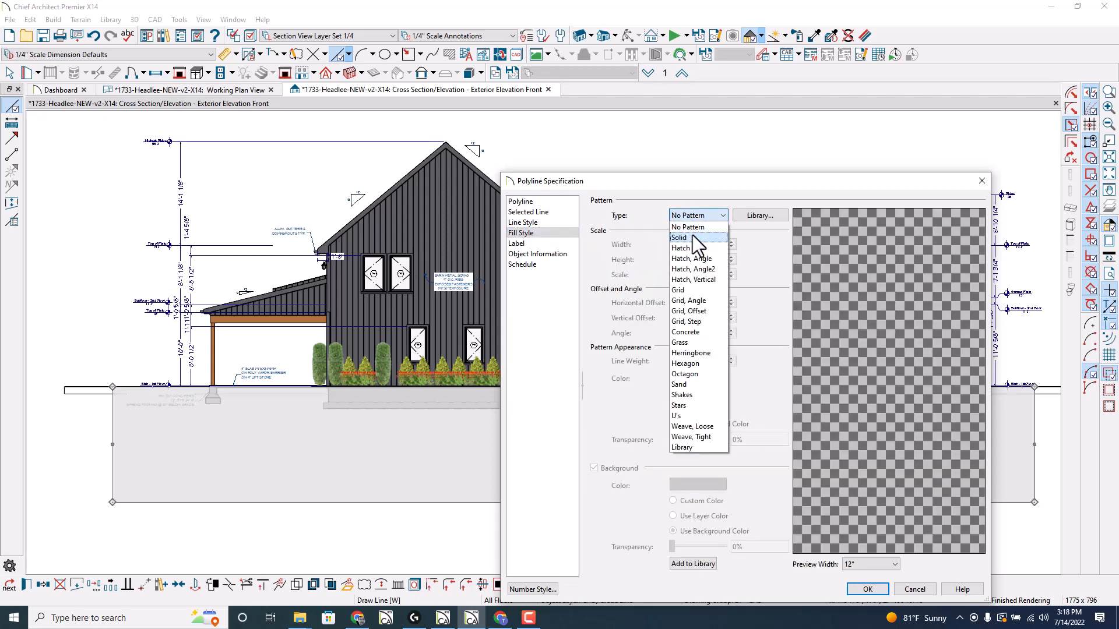
click(692, 237)
click(867, 590)
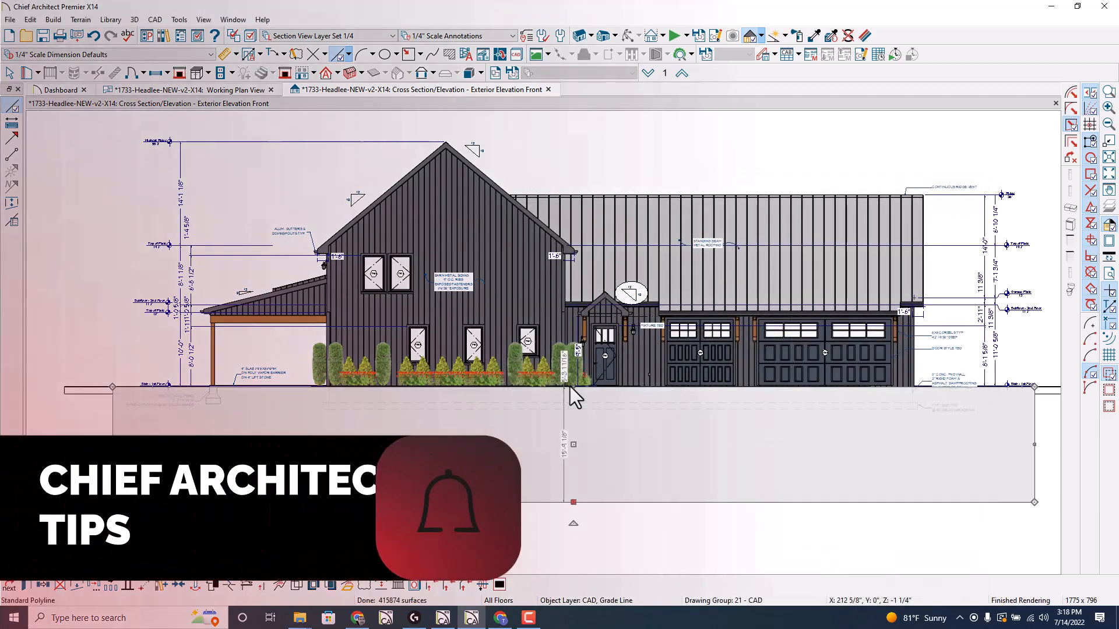
key(Escape)
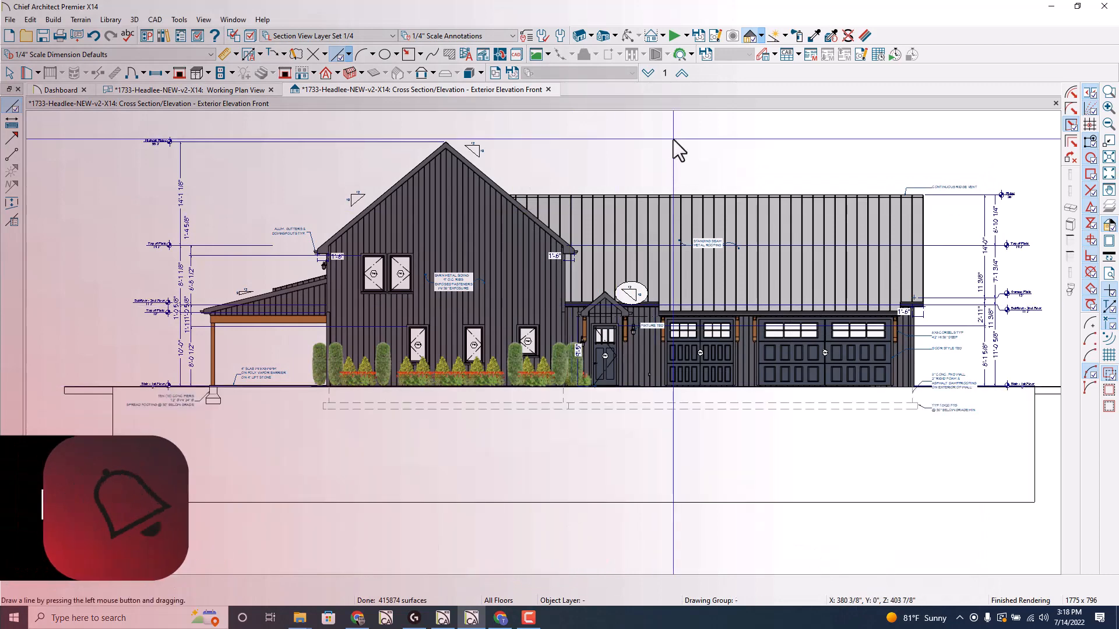